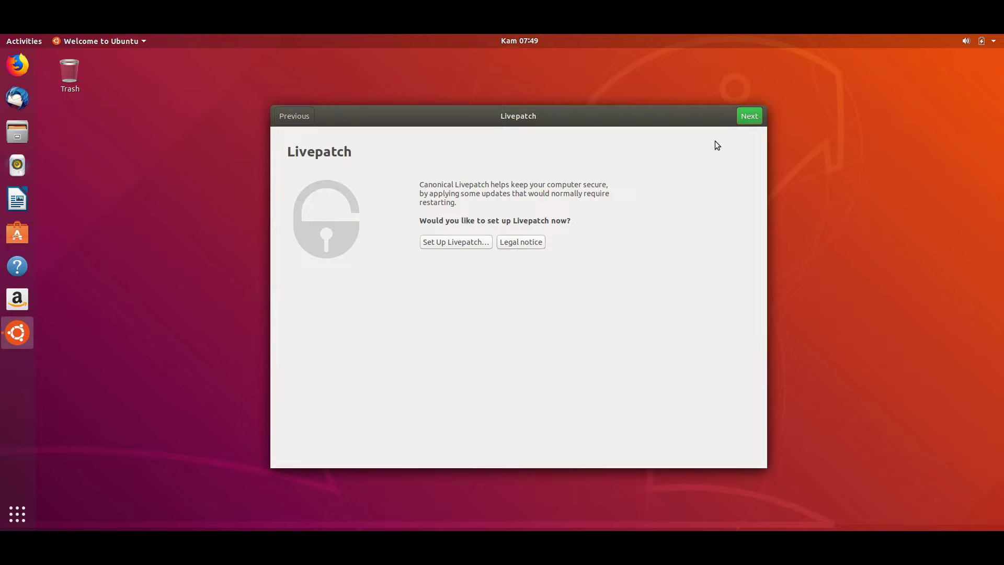
- Skip Livepatch, keep sending system info to Canonical, open Ubuntu Software, and dismiss the firmware update message
left_click(747, 118)
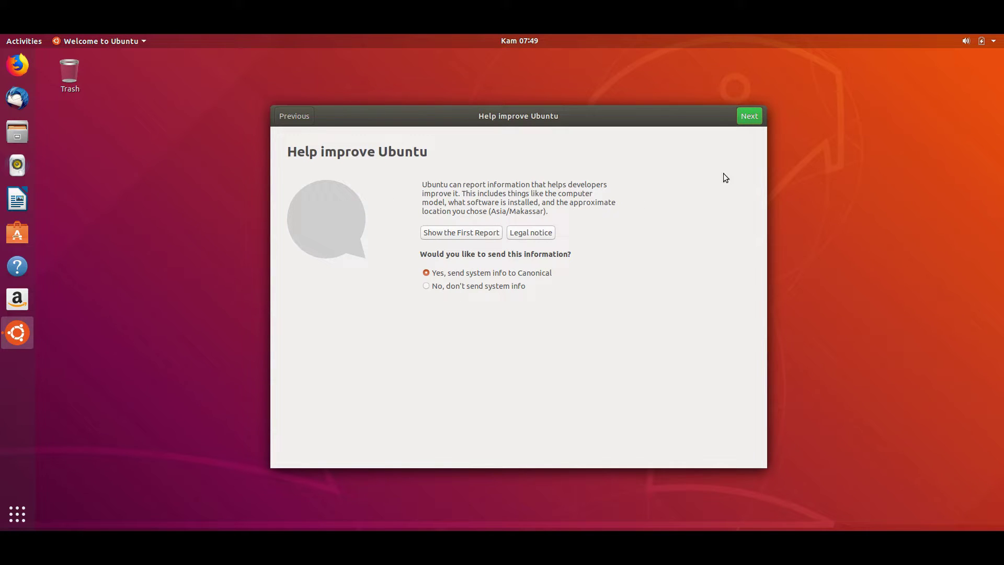
left_click(746, 128)
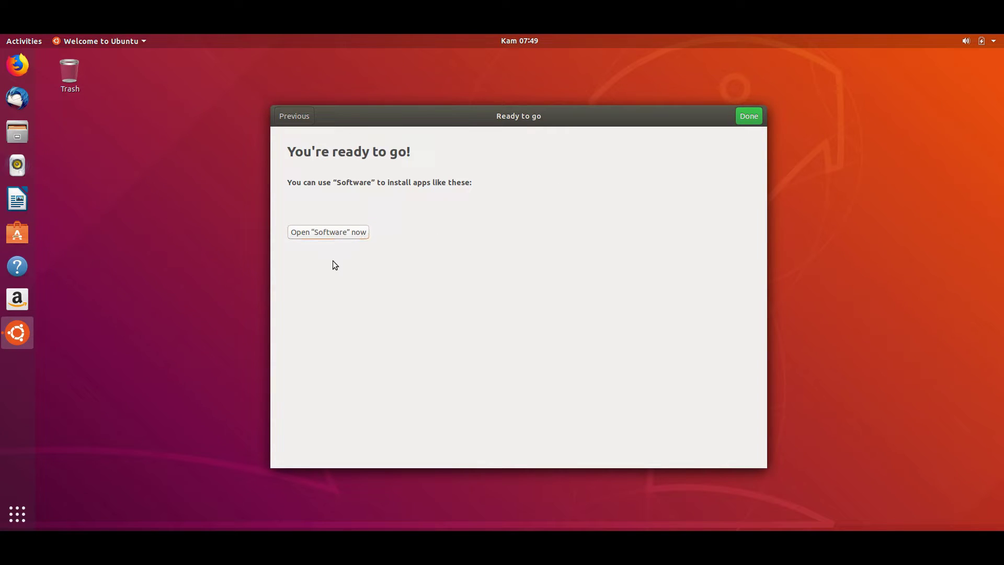
left_click(362, 236)
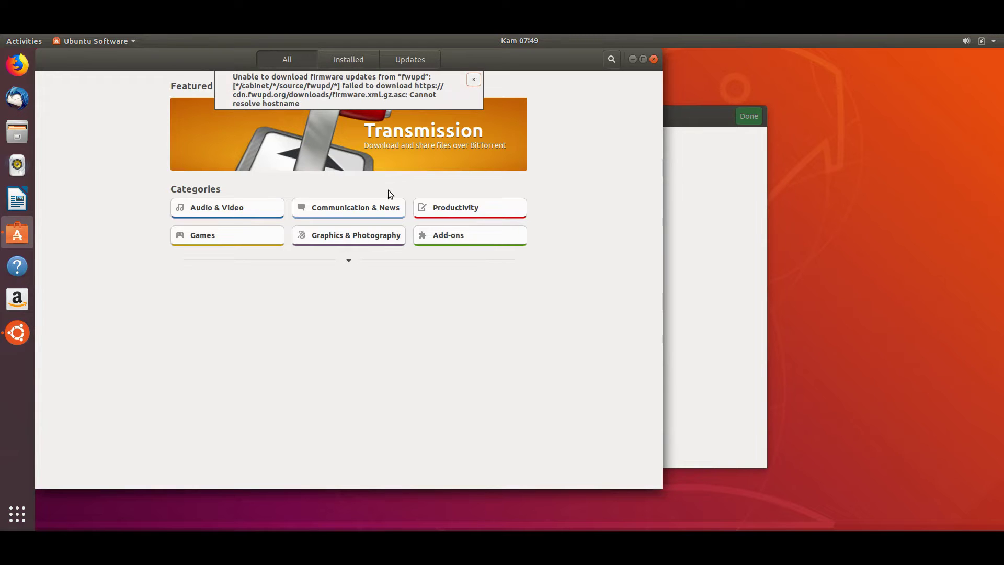
left_click(474, 81)
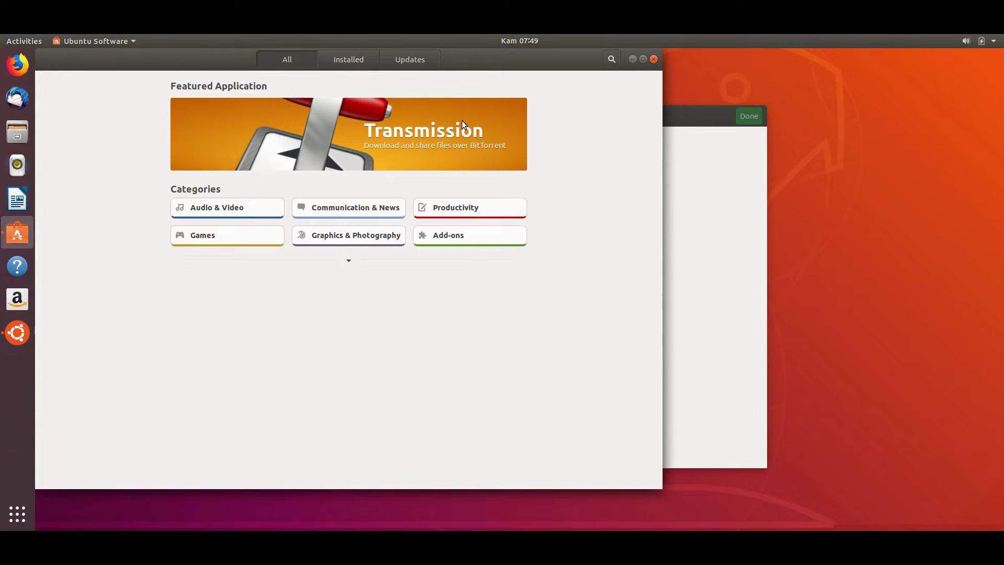
- Connect the virtual machine's network adapter and close the application's open menu
left_click(131, 37)
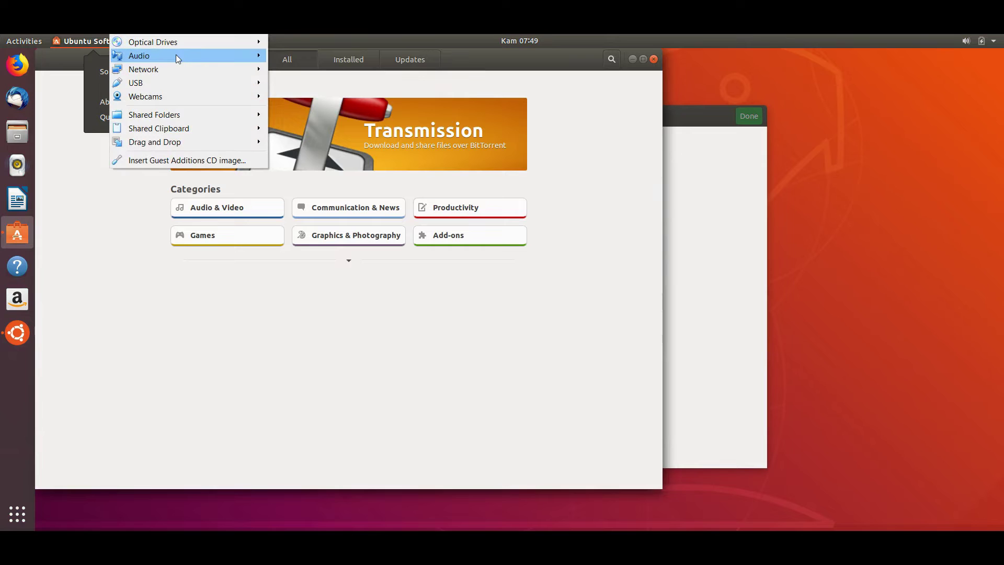
left_click(316, 86)
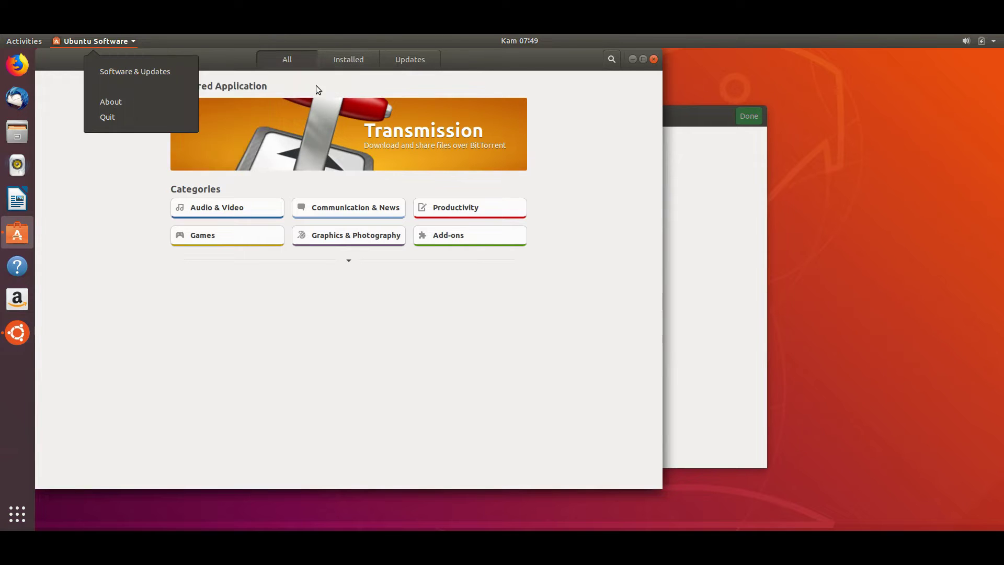
left_click(162, 280)
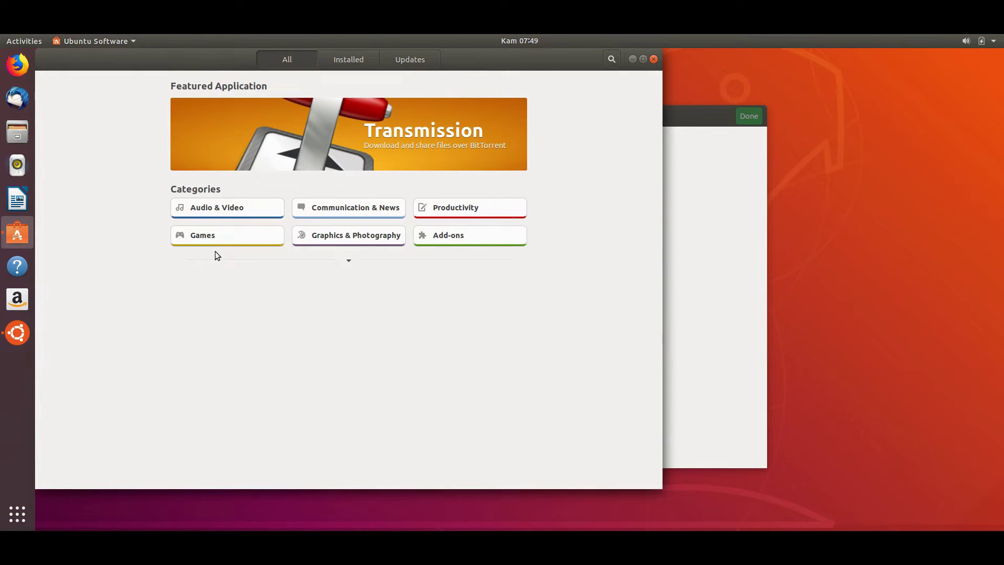
- Look through the Audio & Video category, the installed applications, and the available updates in Ubuntu Software
left_click(235, 206)
left_click(49, 59)
left_click(345, 62)
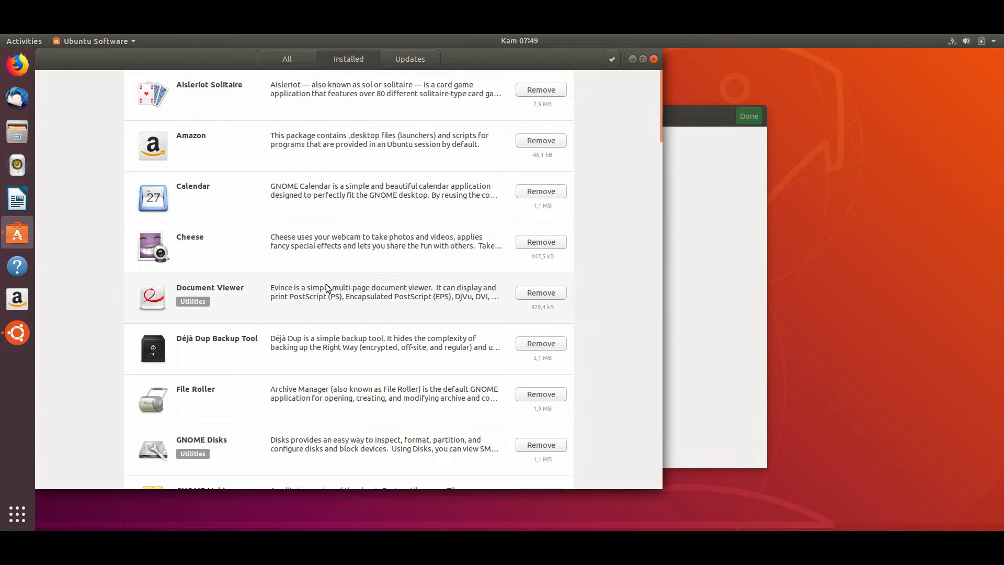
scroll(325, 286, "down", 1)
scroll(325, 284, "down", 10)
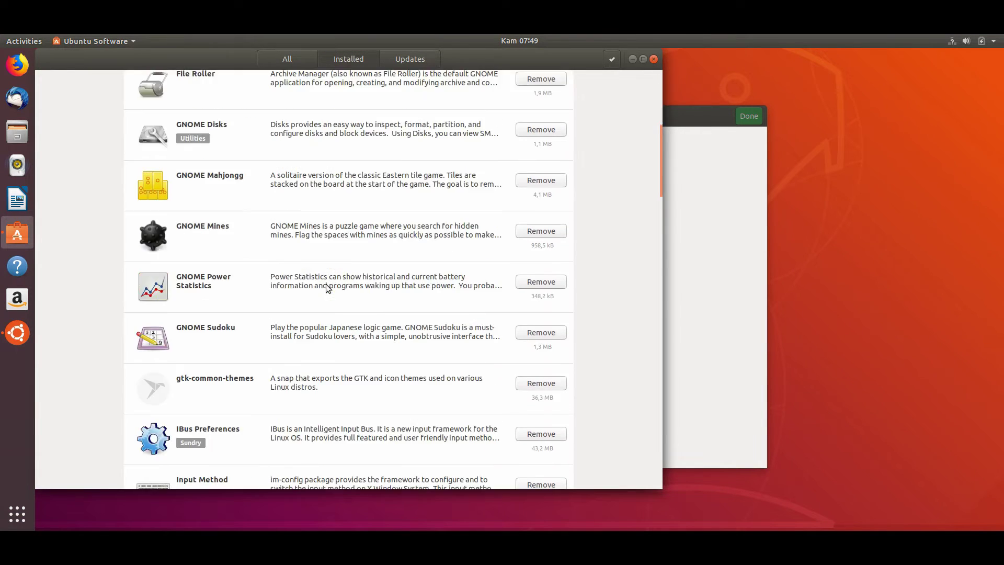
scroll(326, 284, "up", 12)
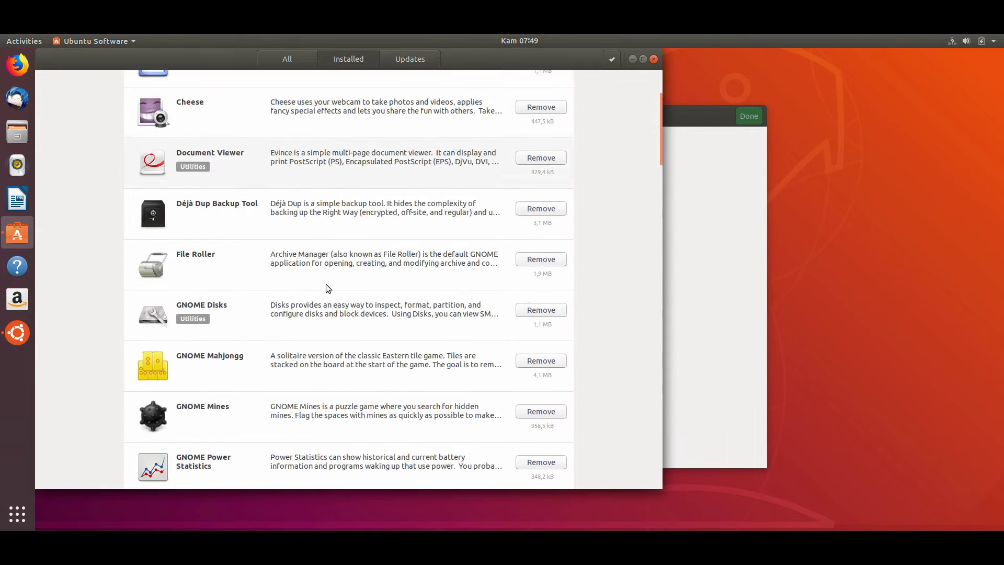
left_click(407, 58)
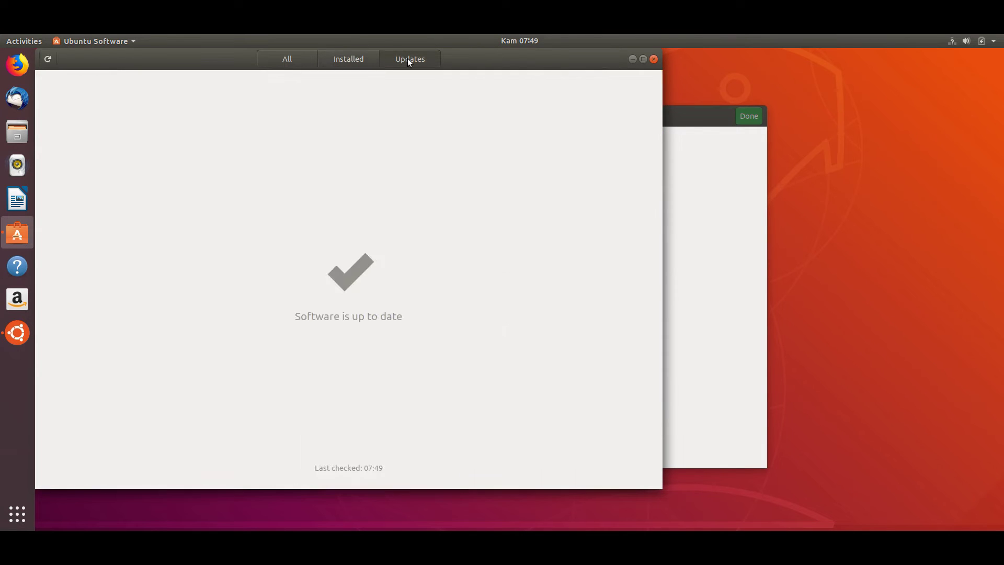
- Search all of the available software for geany and clear the search text
left_click(311, 61)
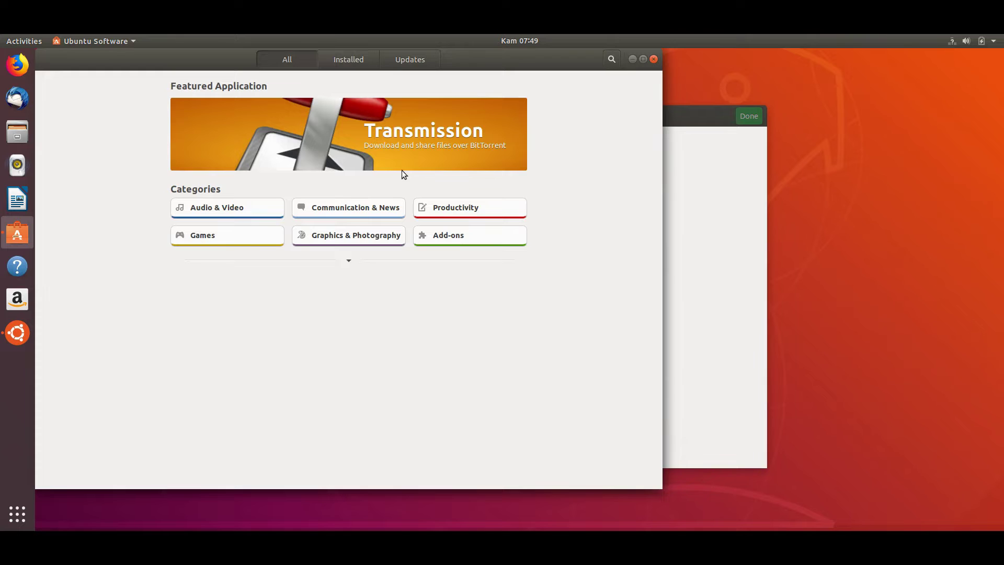
left_click(605, 60)
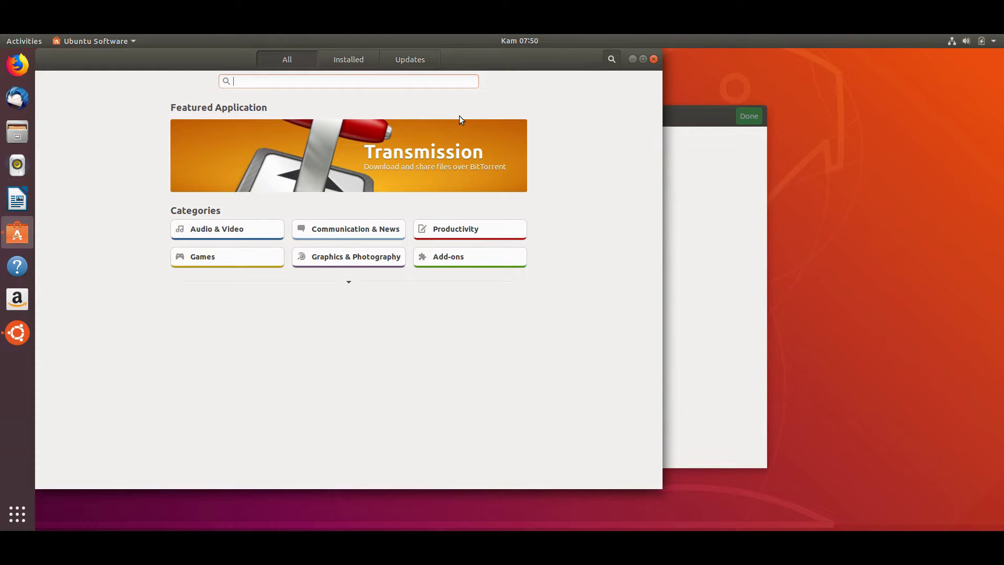
type("geany")
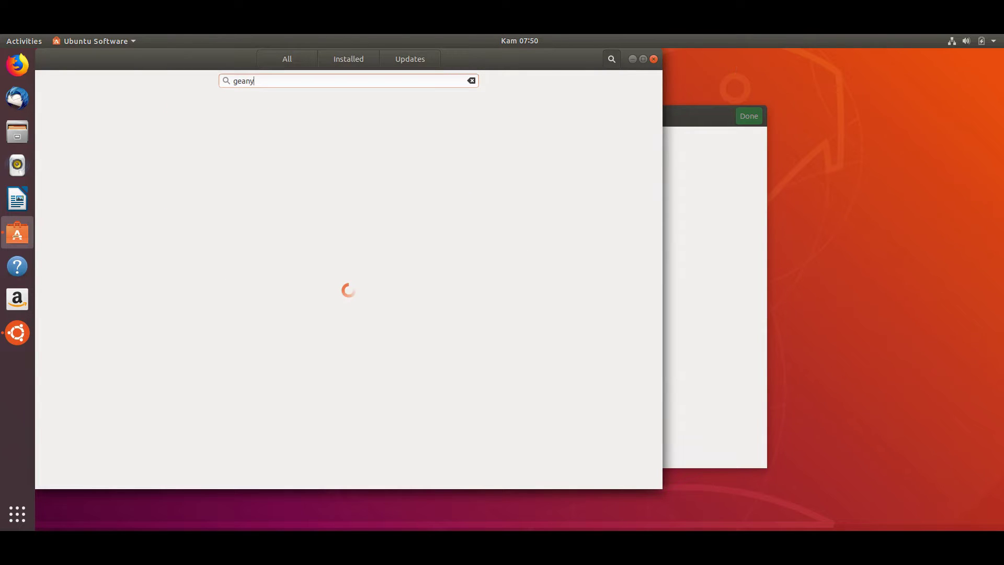
triple_click(318, 84)
key("BackSpace")
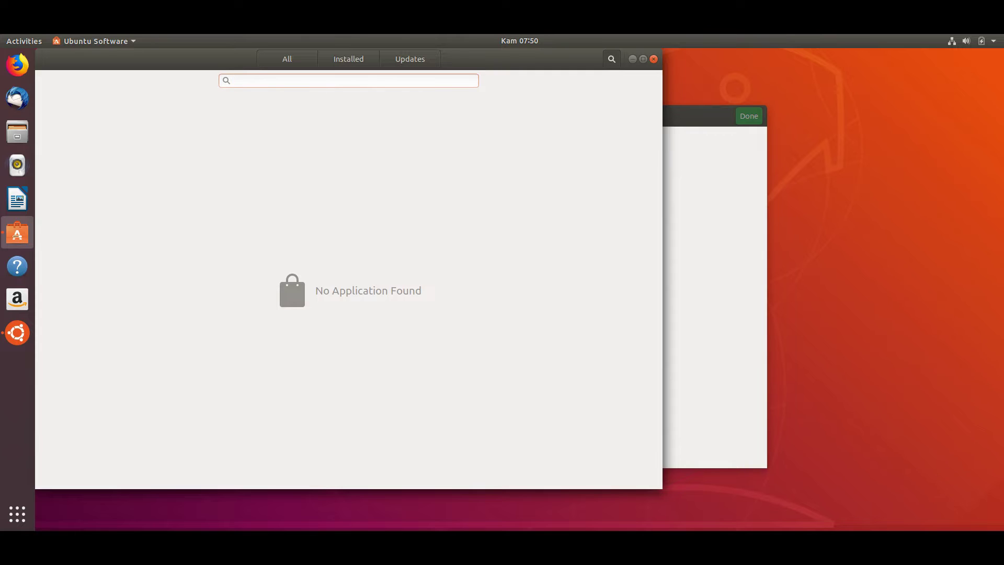
- Close Ubuntu Software and finish the welcome setup
left_click(654, 58)
left_click(750, 118)
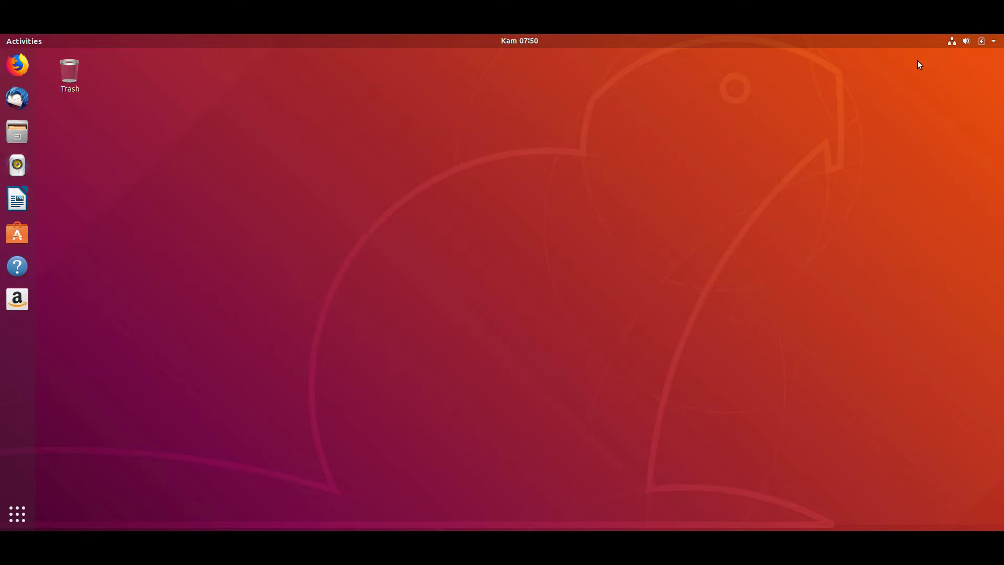
- Open the system Settings from the wired connection's options and view the Bluetooth page
left_click(957, 42)
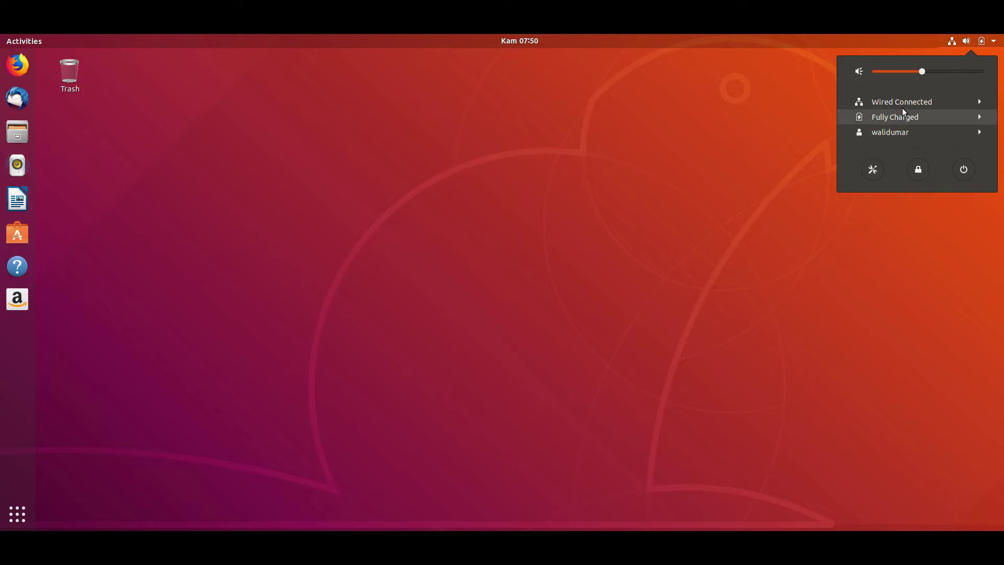
left_click(902, 105)
left_click(874, 198)
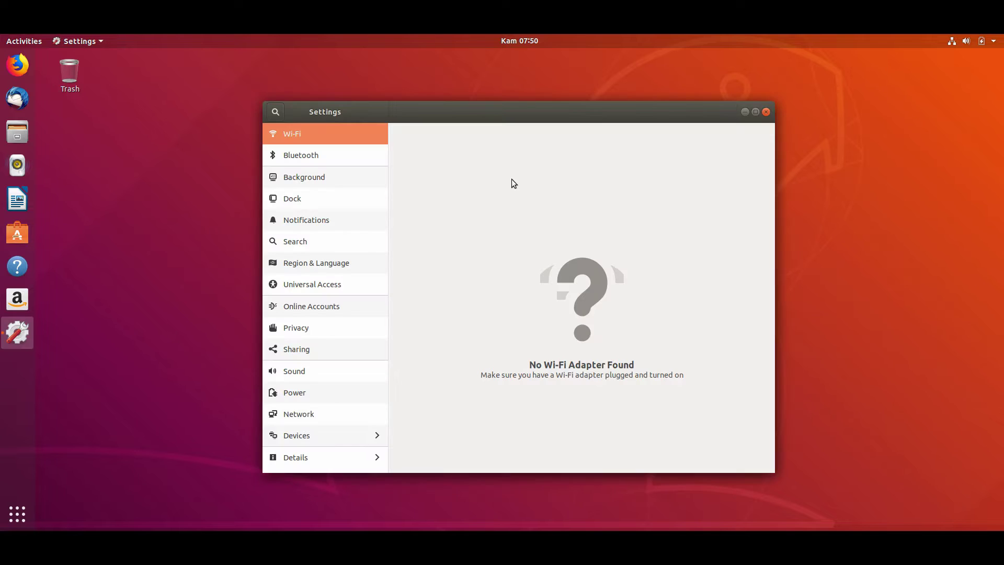
left_click(322, 155)
- Set the desktop background to the wallpaper showing stone blocks around a seaside pool
left_click(321, 181)
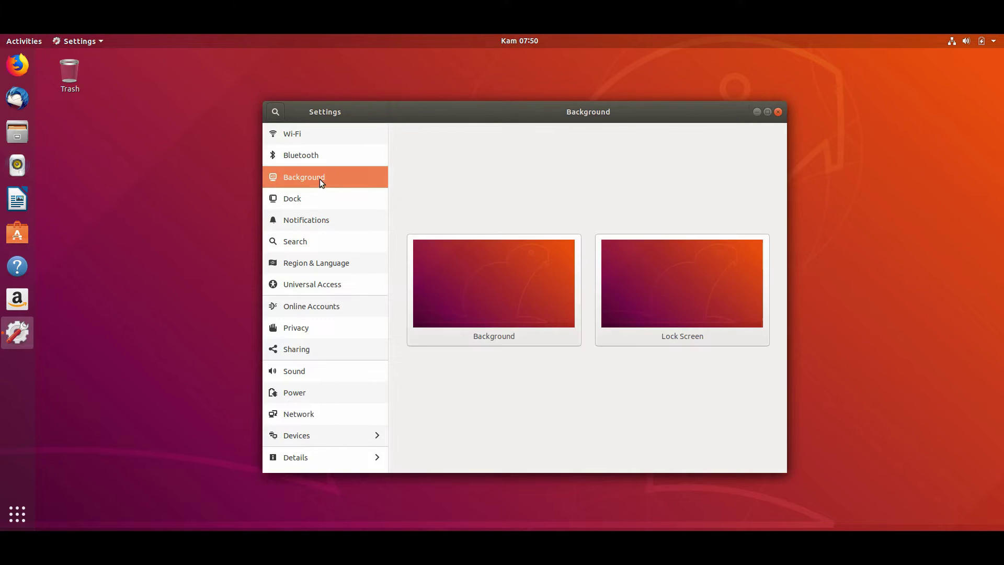
left_click(501, 302)
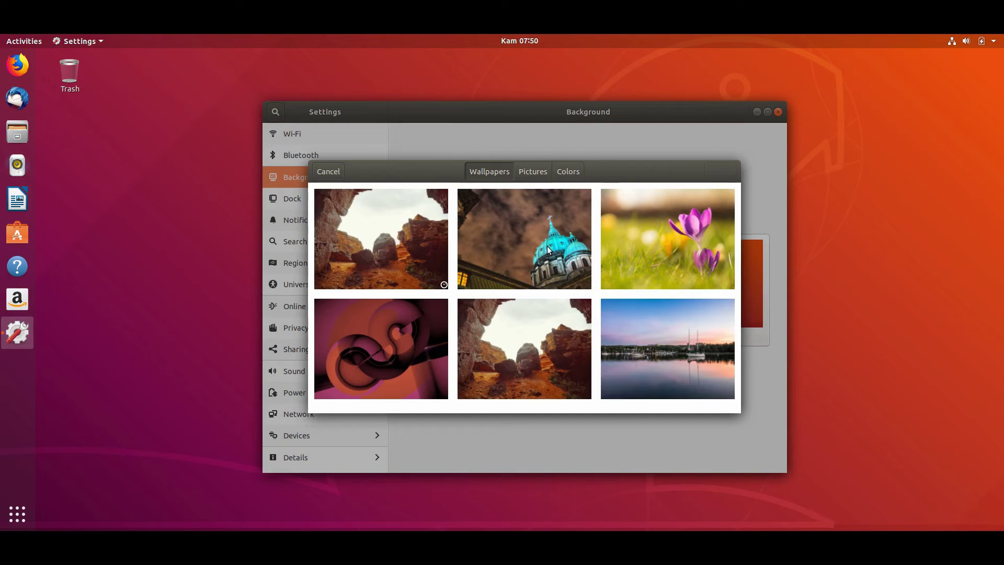
scroll(547, 249, "down", 5)
scroll(547, 250, "down", 3)
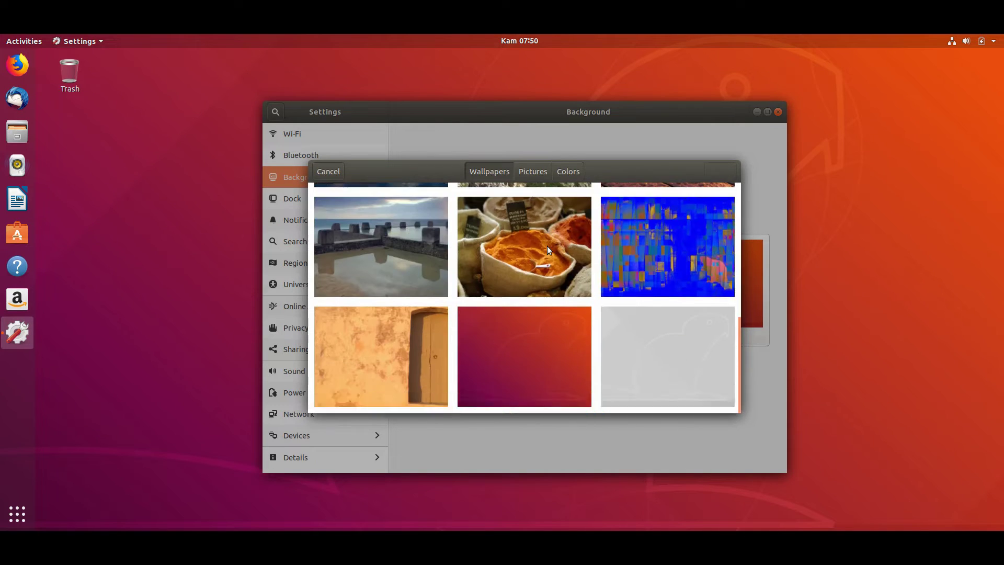
left_click(403, 237)
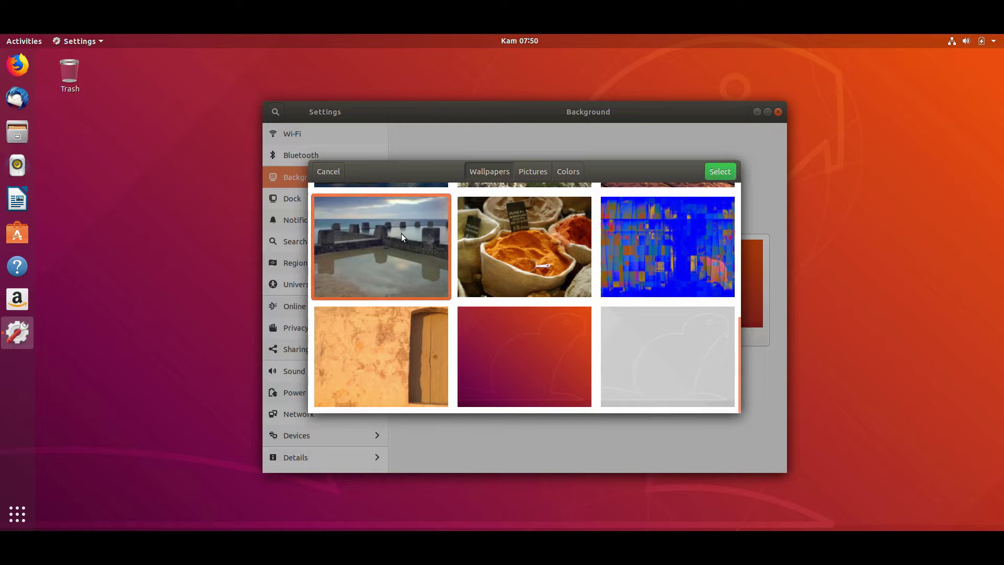
left_click(722, 171)
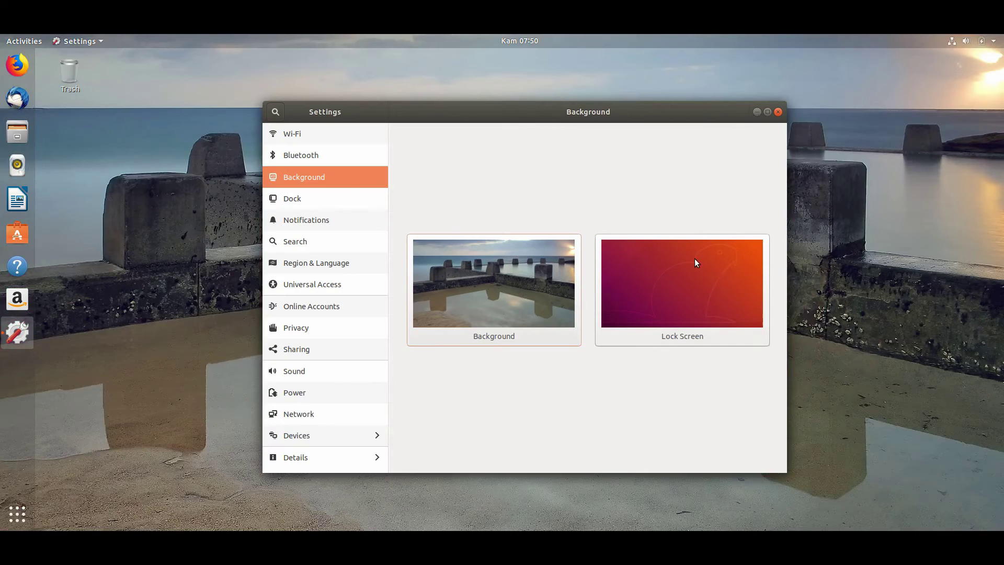
- Set the lock screen picture to the wallpaper of the turquoise-lit dome against a dark cloudy sky
left_click(686, 284)
scroll(522, 265, "down", 2)
scroll(528, 251, "up", 2)
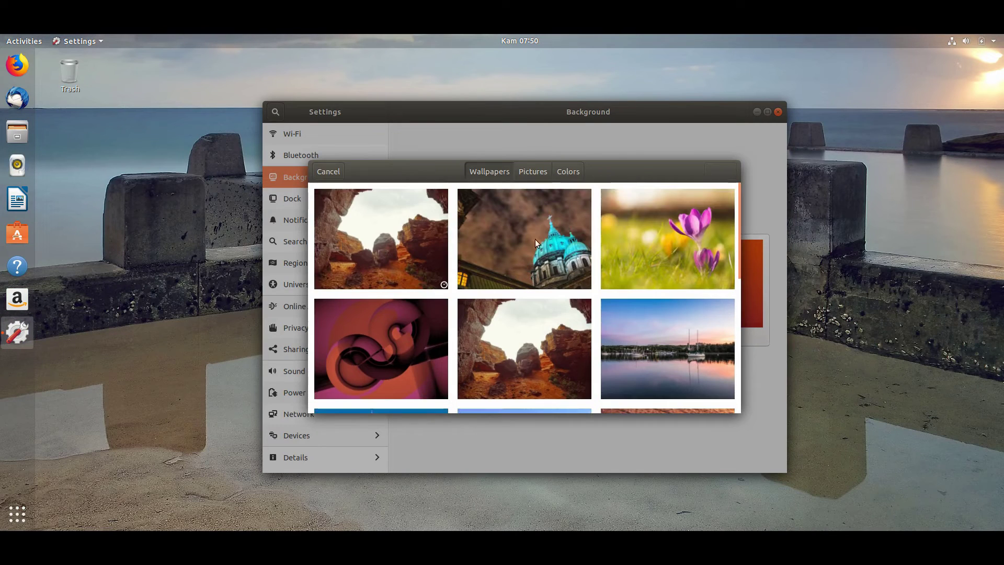
left_click(535, 240)
left_click(720, 172)
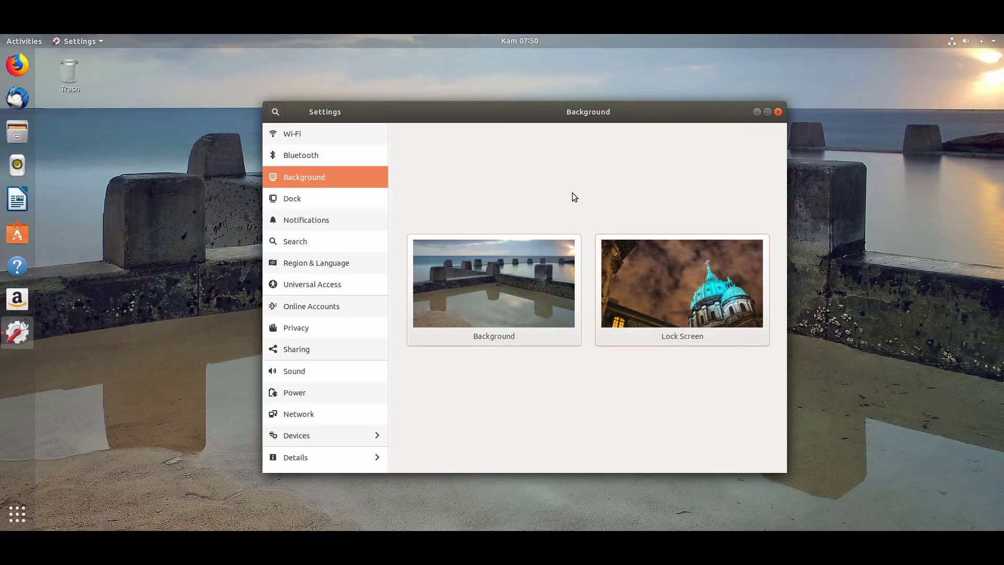
- Try a dock icon size of 36 and settle on 54
left_click(355, 198)
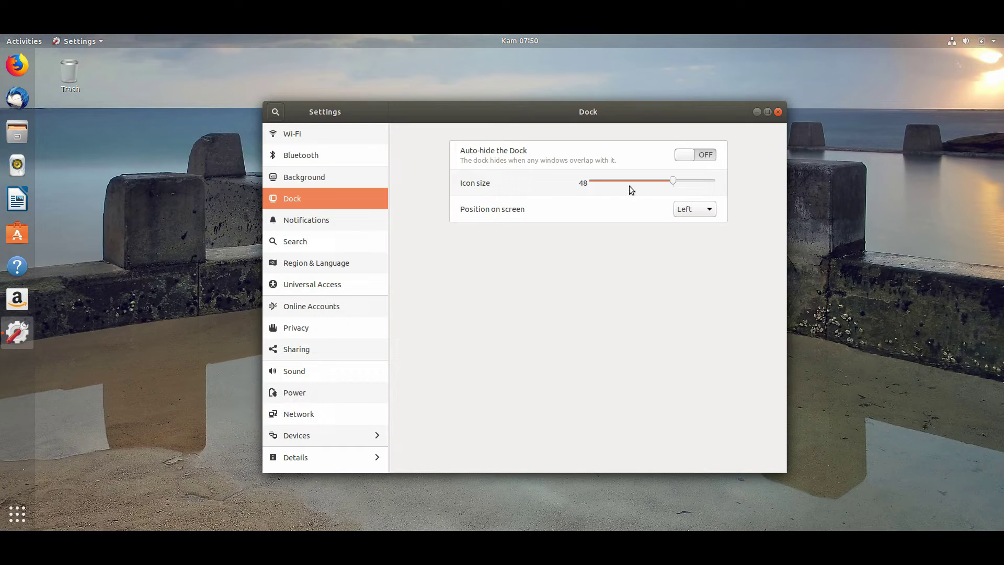
left_click_drag(660, 181, 638, 180)
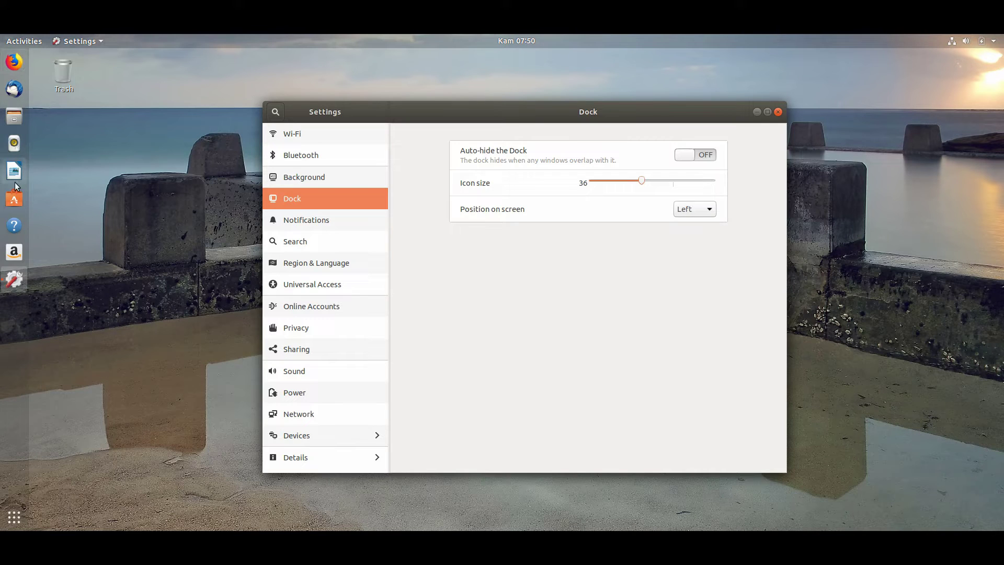
left_click_drag(642, 180, 692, 189)
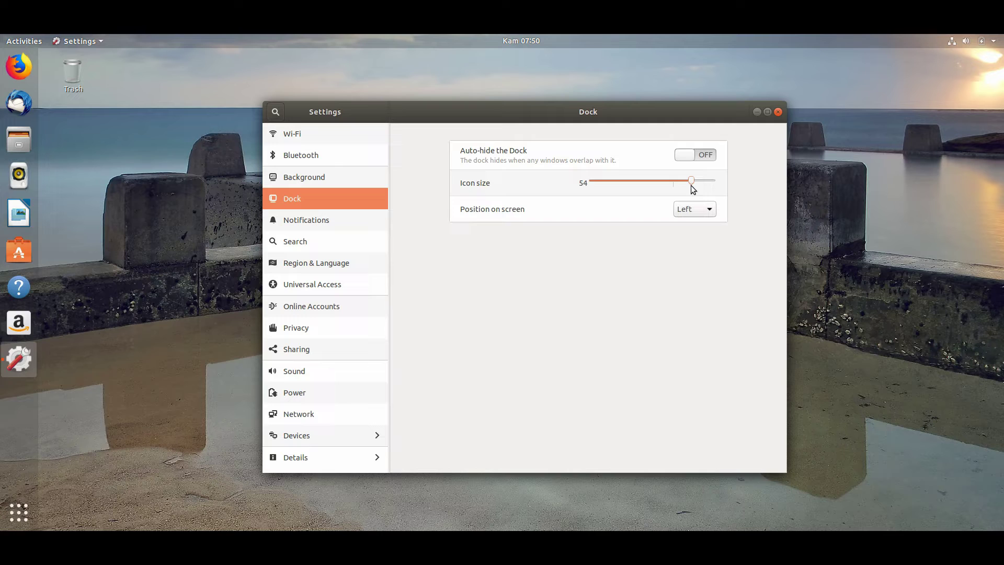
- Turn on auto-hide for the dock and check it by switching focus between the desktop and the Settings window
left_click(697, 155)
left_click(134, 224)
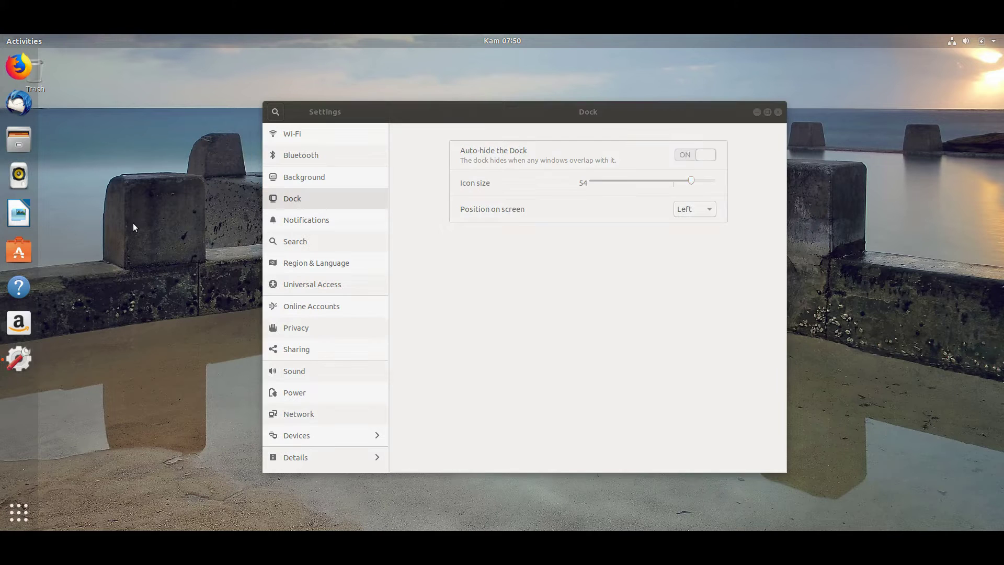
left_click(556, 343)
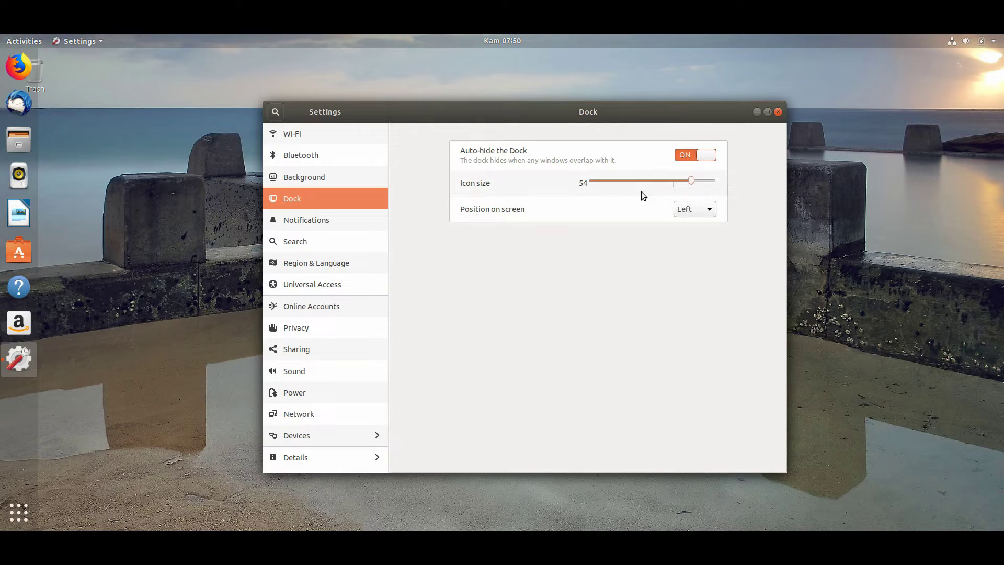
- Try the dock's Bottom and Right screen positions and set it back to Left
left_click(682, 210)
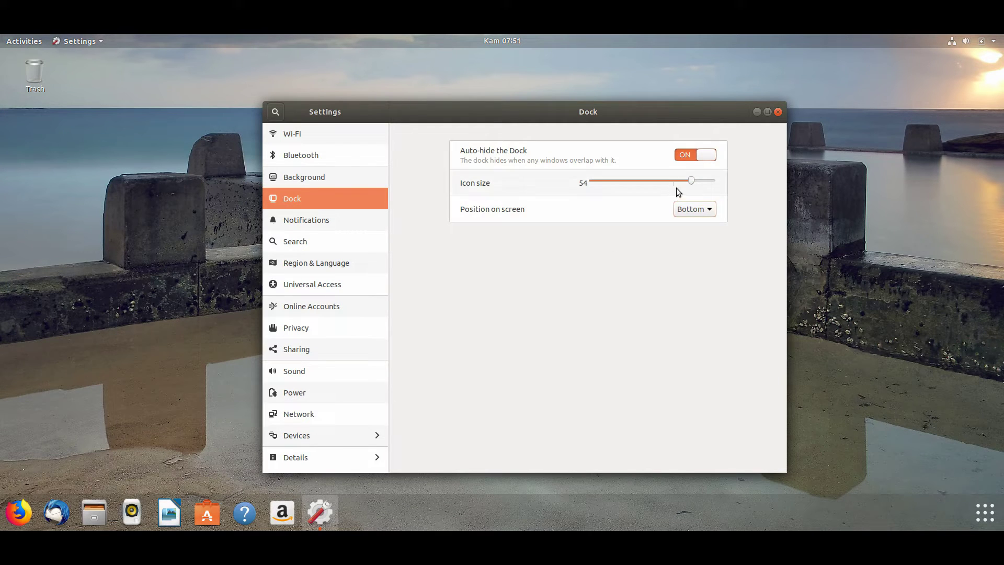
left_click(696, 223)
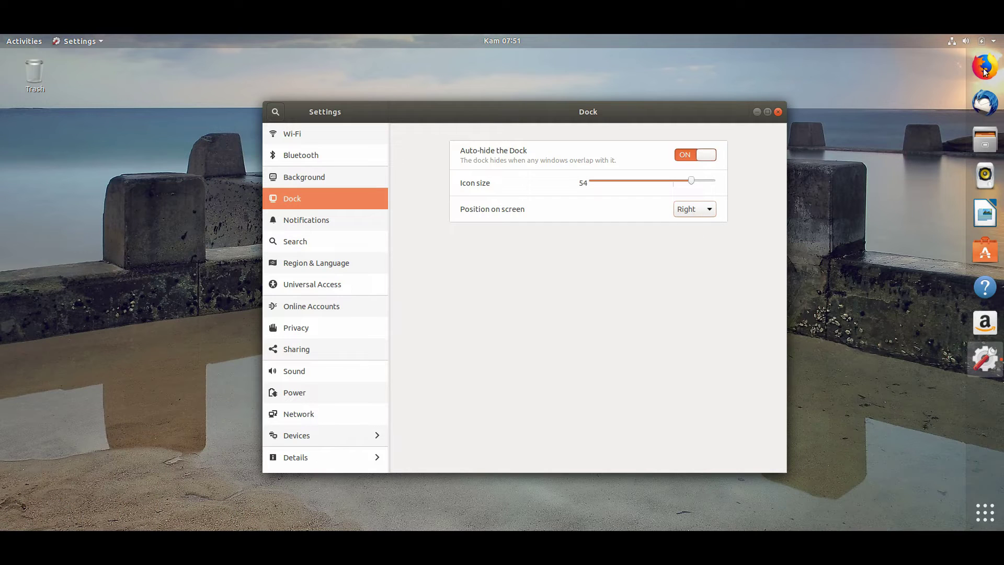
left_click(695, 209)
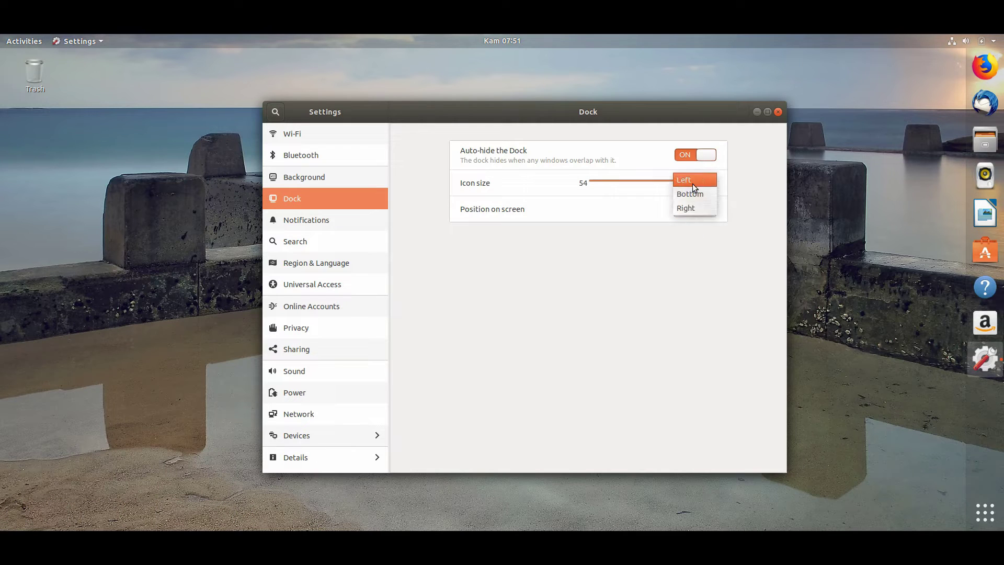
left_click(693, 179)
- View the Notifications, Search, and Region & Language settings
left_click(362, 218)
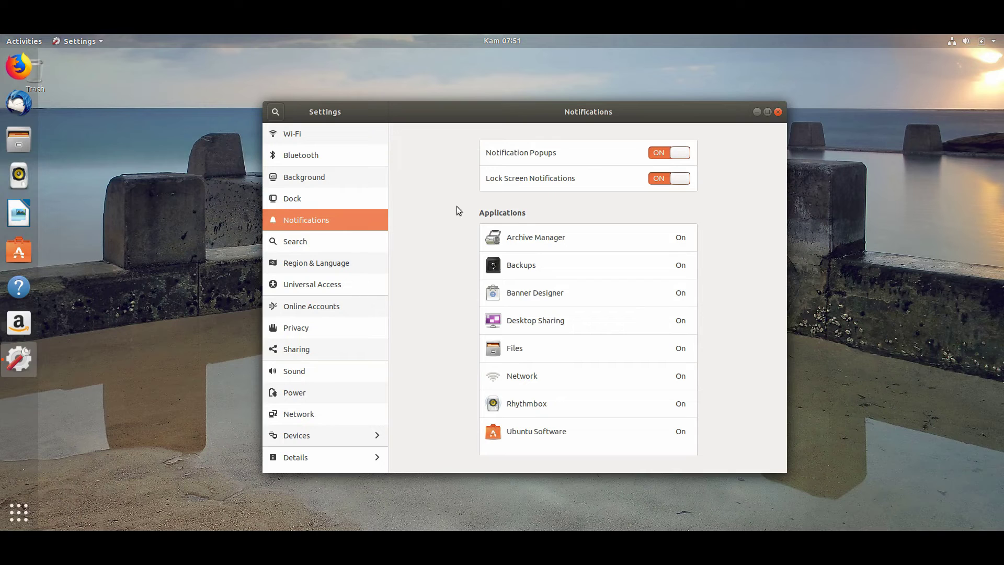
left_click(311, 239)
left_click(310, 266)
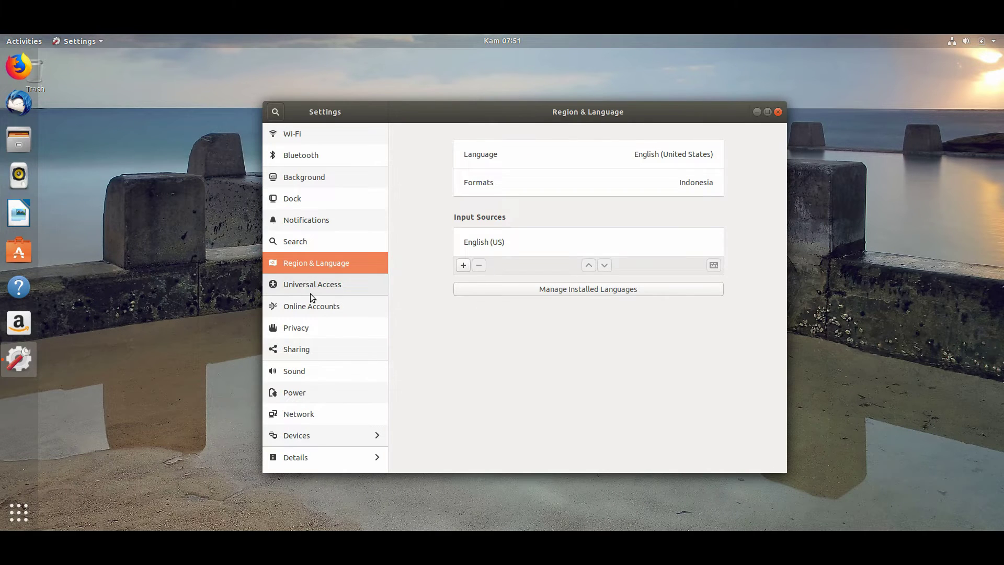
- View the Universal Access, Online Accounts, Privacy, Sharing, Sound, Power, and Network settings
left_click(312, 283)
left_click(312, 306)
left_click(312, 330)
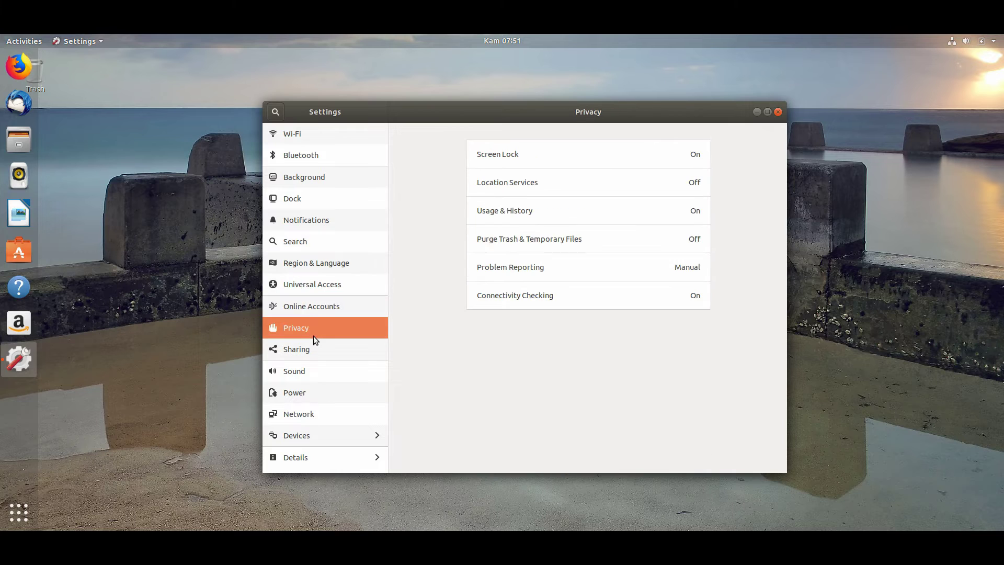
left_click(312, 354)
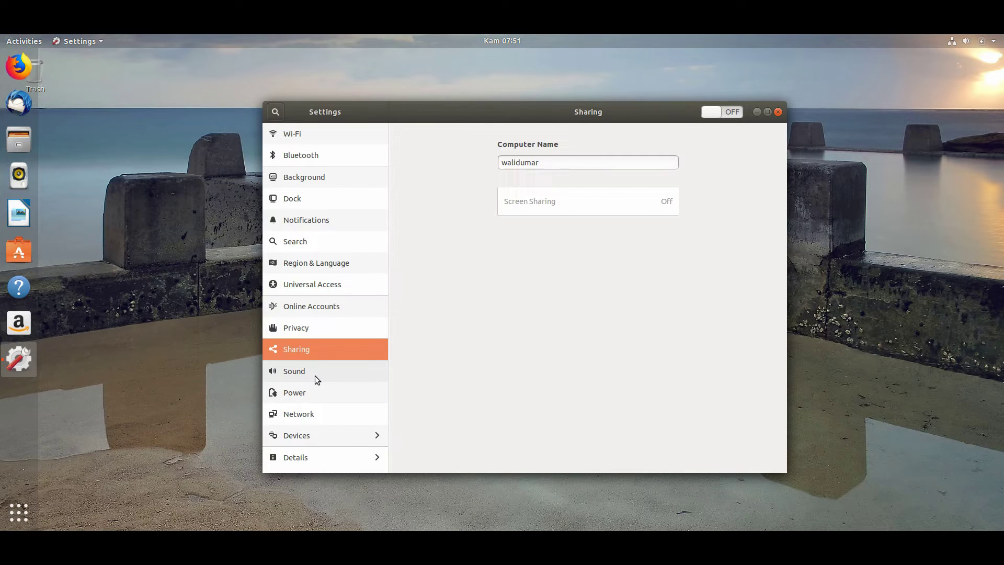
left_click(315, 375)
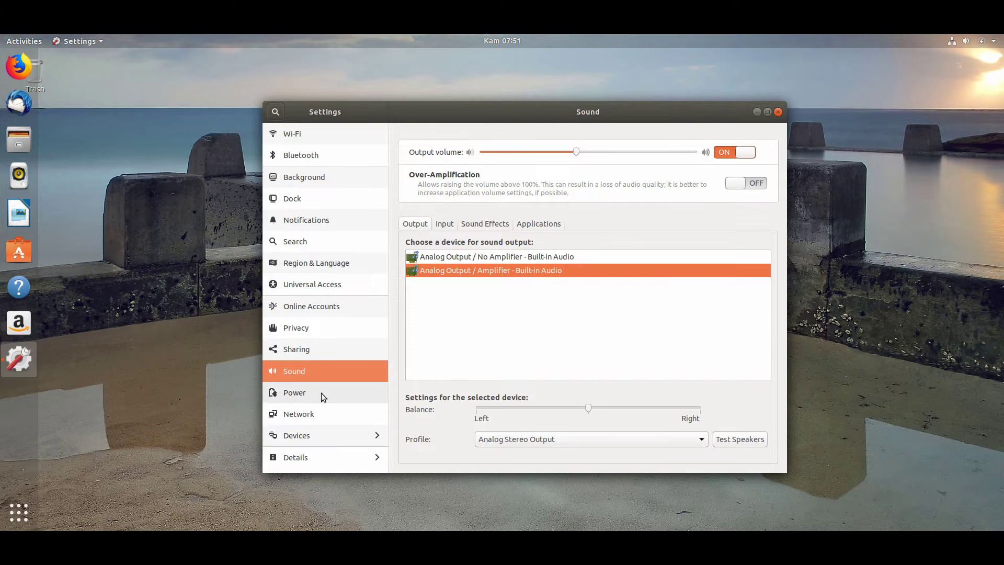
left_click(321, 393)
left_click(318, 411)
- View the Displays and Mouse & Touchpad pages of the Devices settings and return to the main settings list
left_click(318, 435)
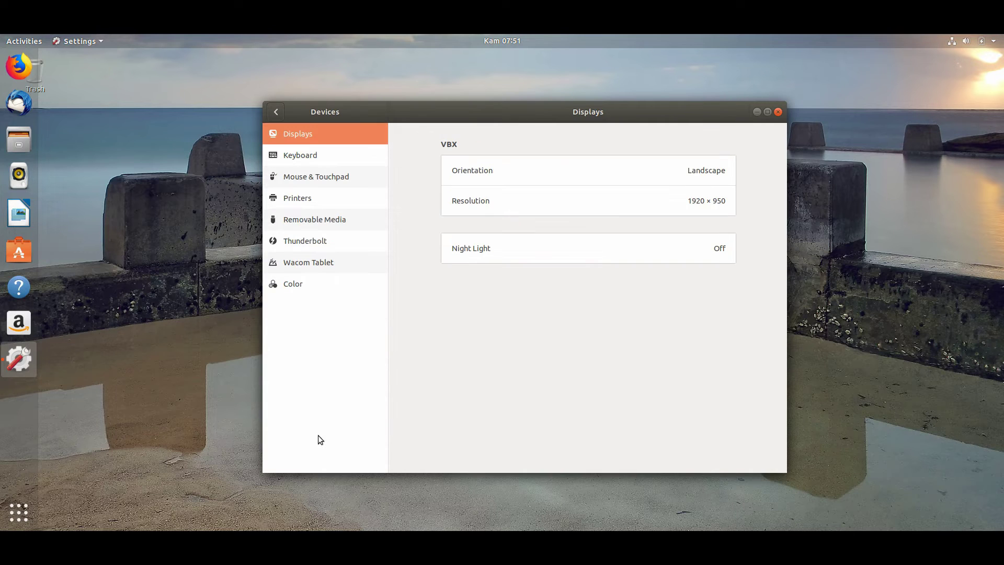
left_click(312, 179)
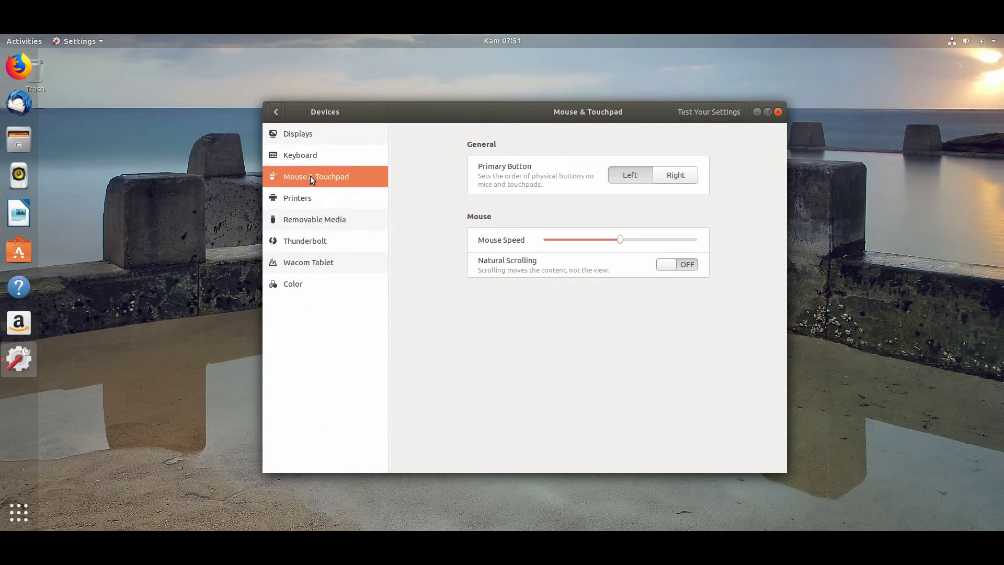
left_click(276, 111)
- View the About, Date & Time, Users, and Default Applications pages under Details and close Settings
left_click(344, 457)
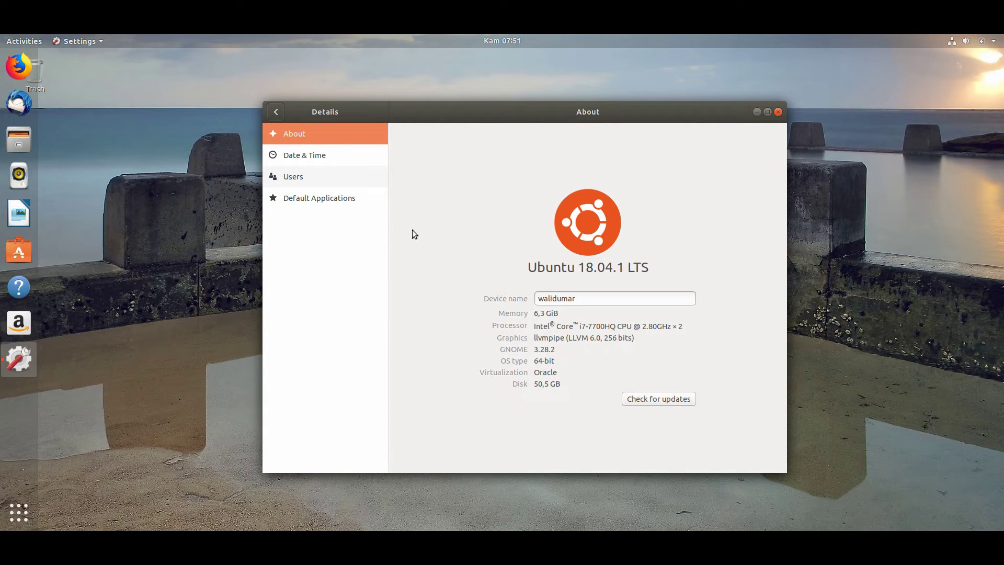
left_click(321, 153)
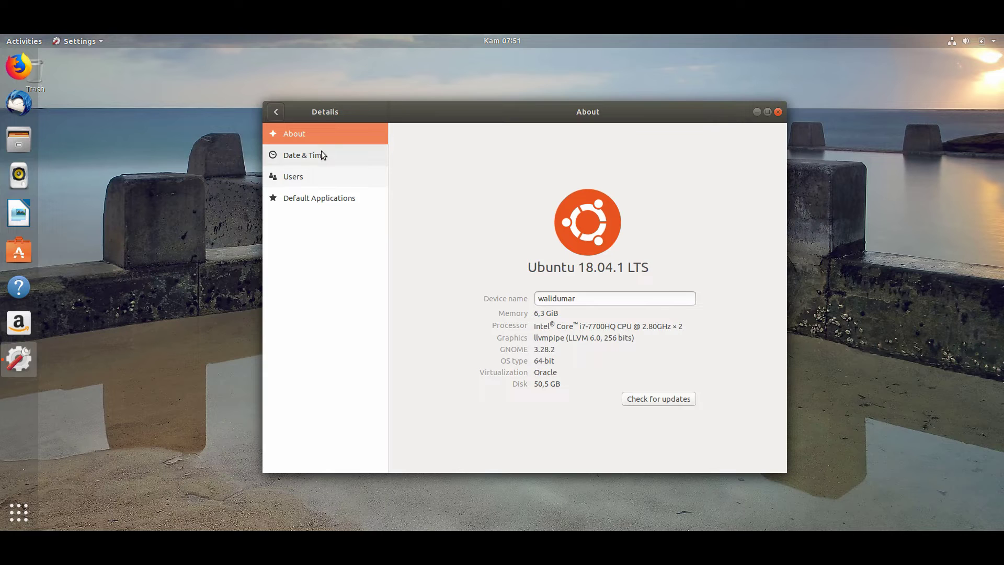
left_click(314, 179)
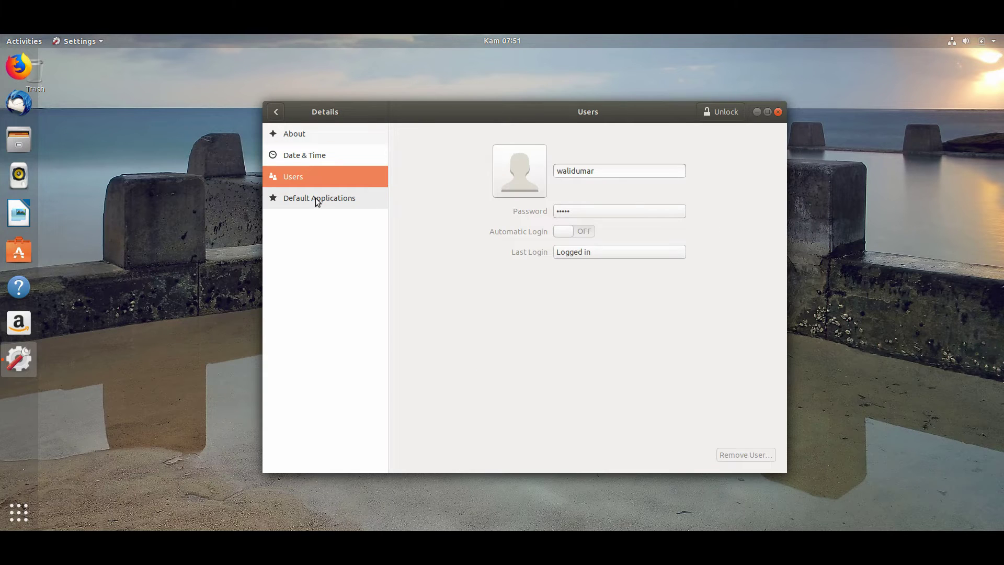
left_click(320, 198)
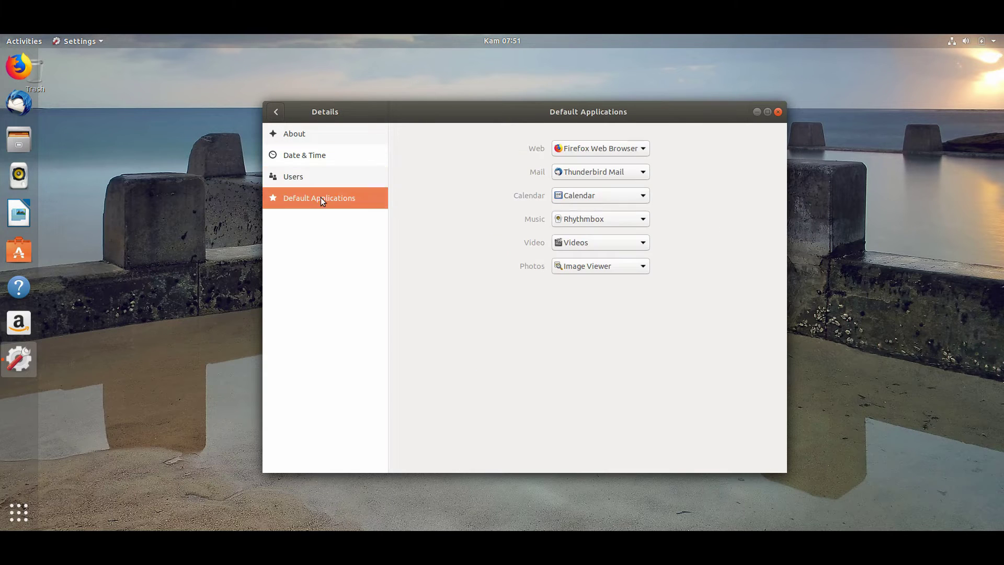
left_click(777, 112)
- Lock the screen and unlock the session again with the account password
left_click(991, 40)
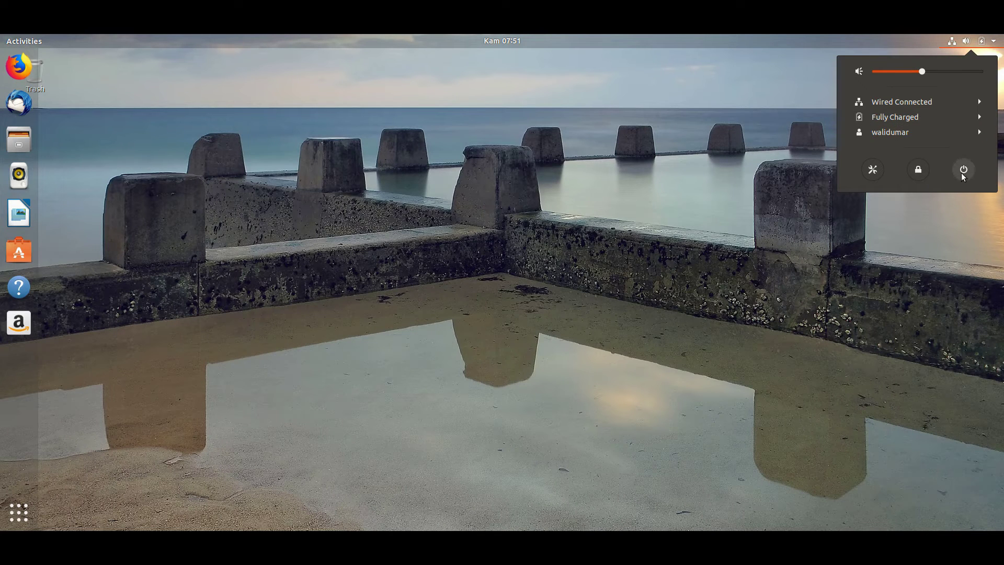
left_click(923, 174)
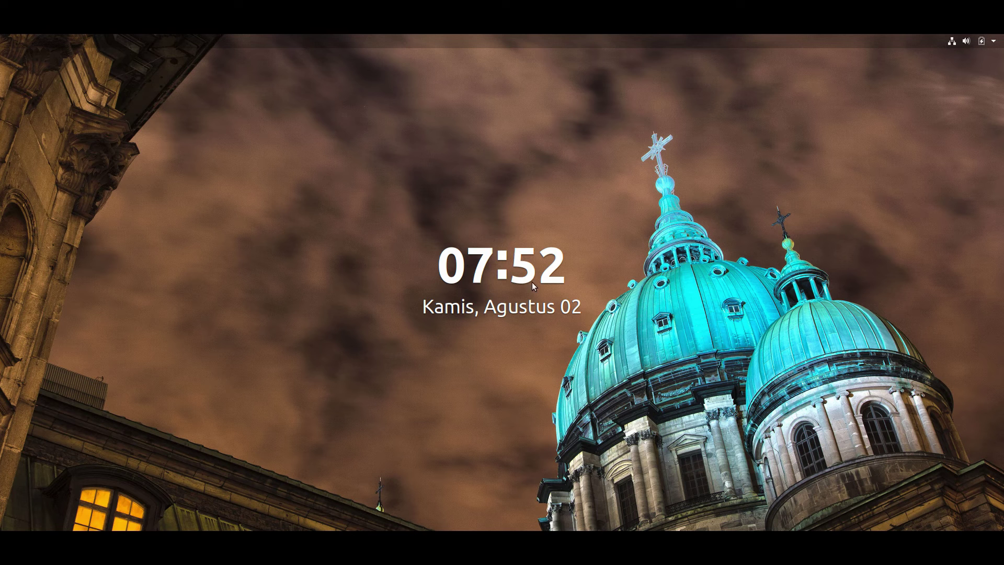
left_click_drag(462, 378, 518, 181)
type("*****")
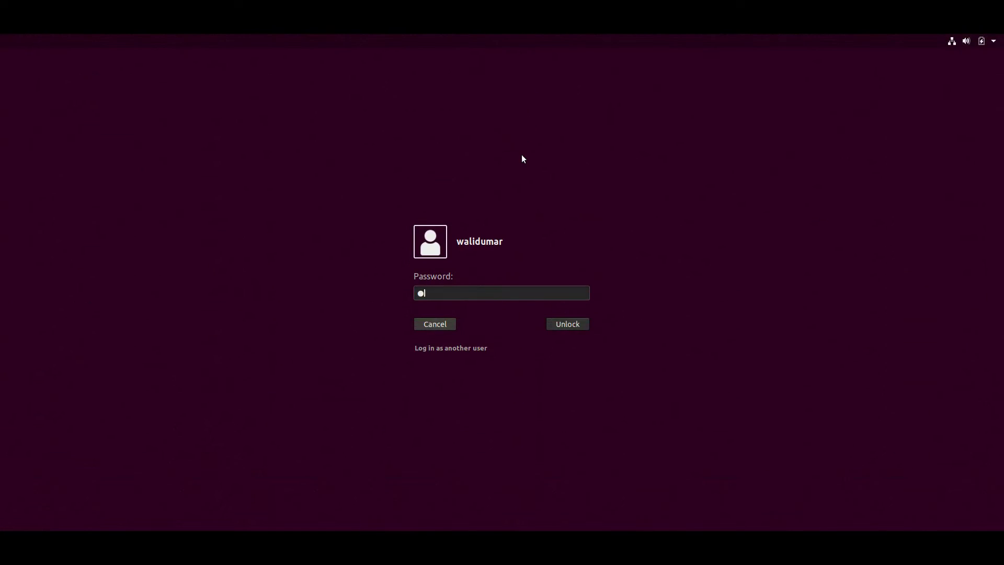
type("*****")
key("Return")
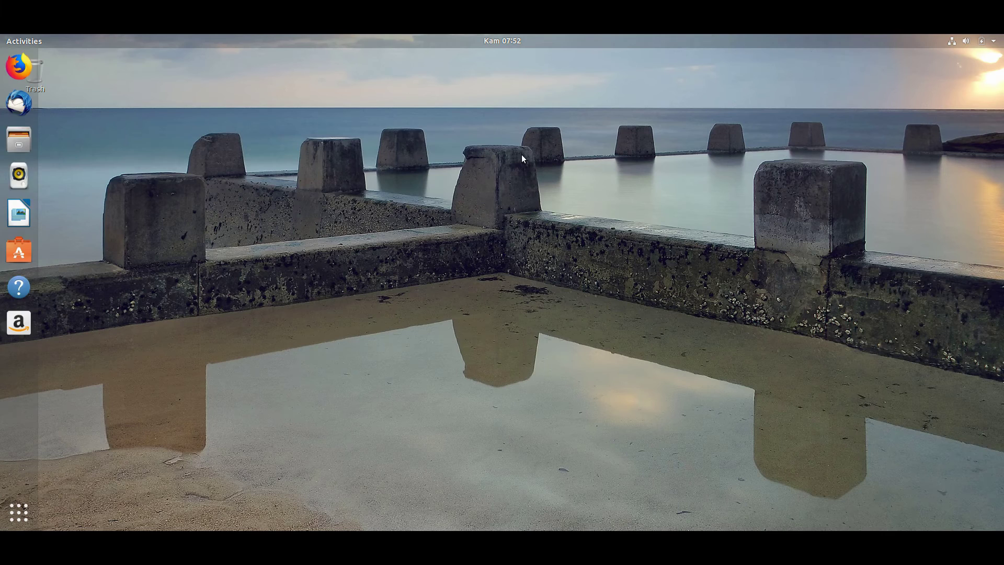
- Open the Activities overview and browse the full grid of installed applications
left_click(26, 41)
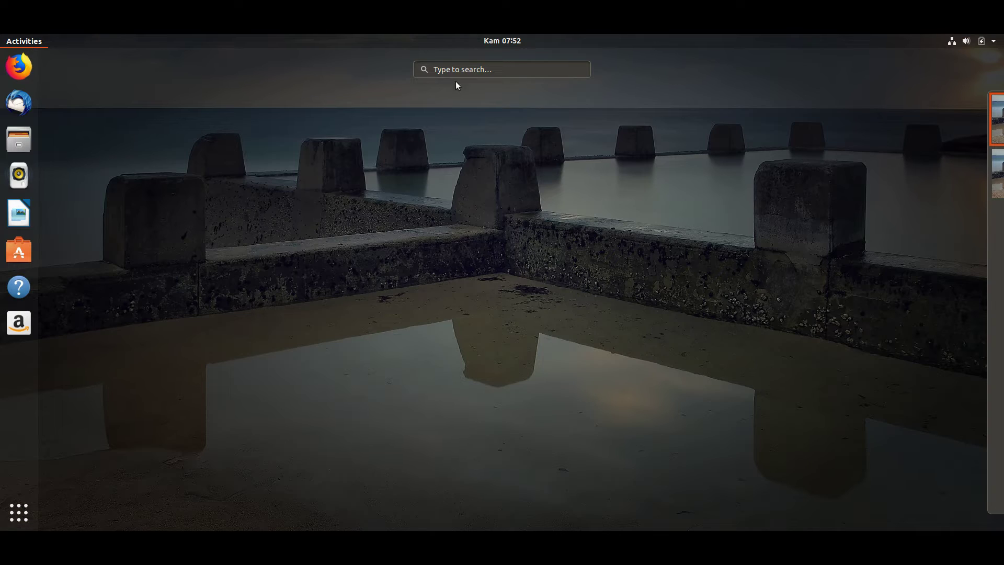
left_click(19, 513)
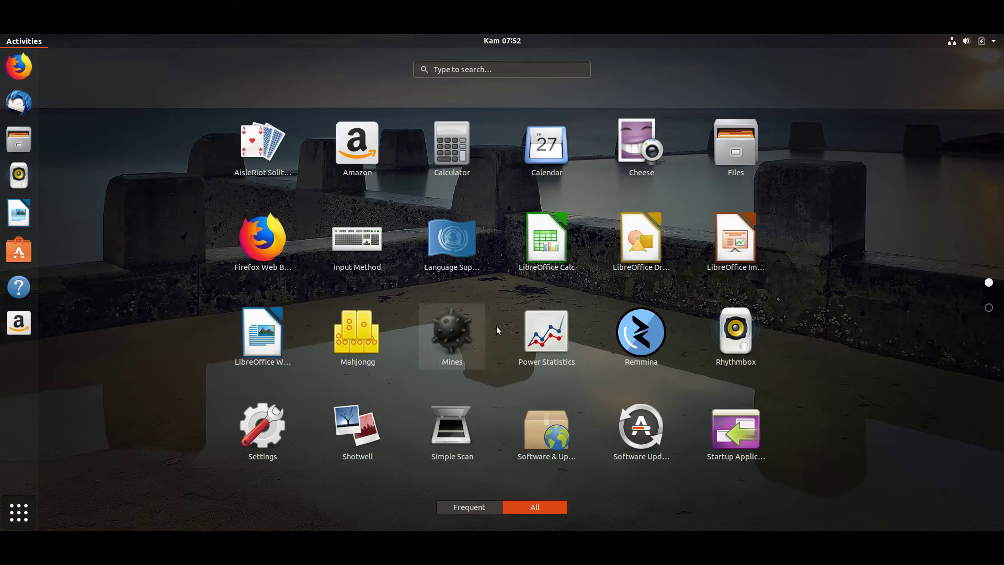
scroll(541, 311, "down", 1)
scroll(541, 312, "up", 1)
- Launch LibreOffice Writer, view its About information, and close the application
left_click(282, 332)
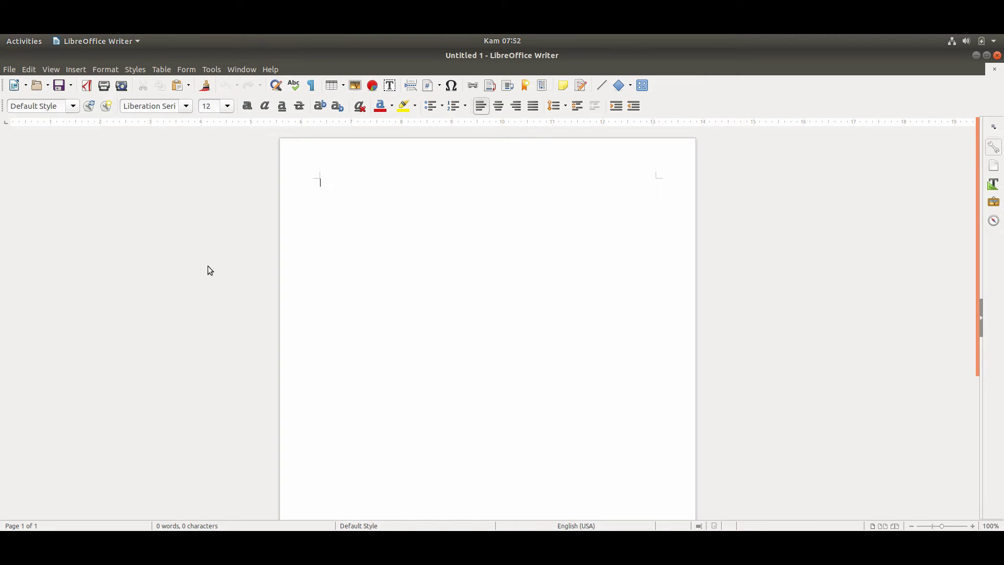
left_click(264, 69)
left_click(308, 189)
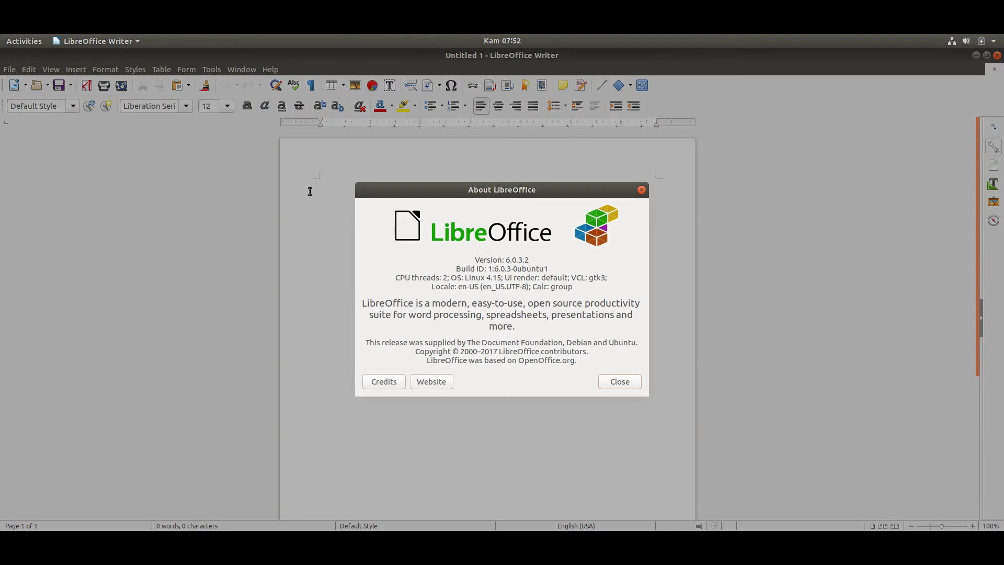
left_click(621, 381)
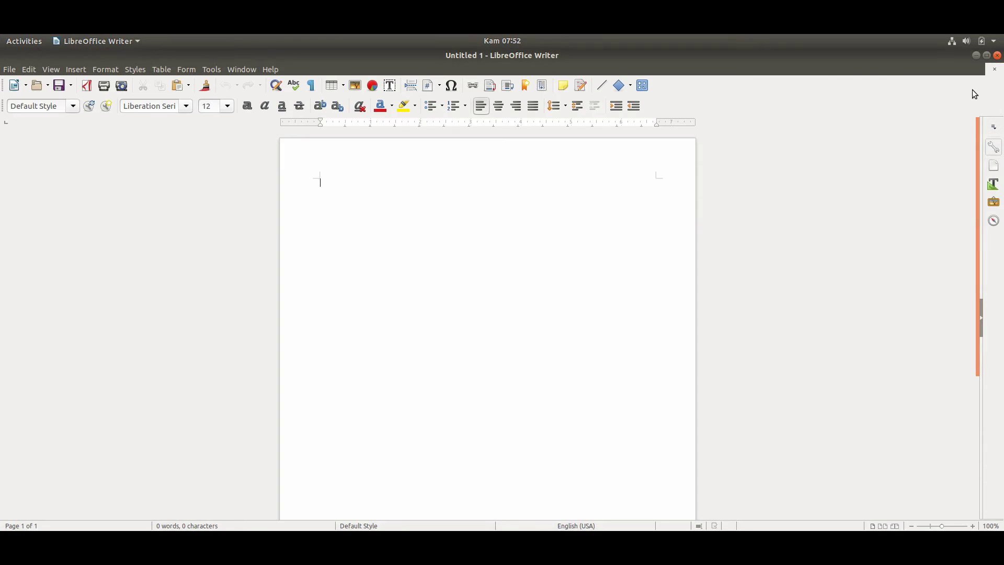
left_click(997, 57)
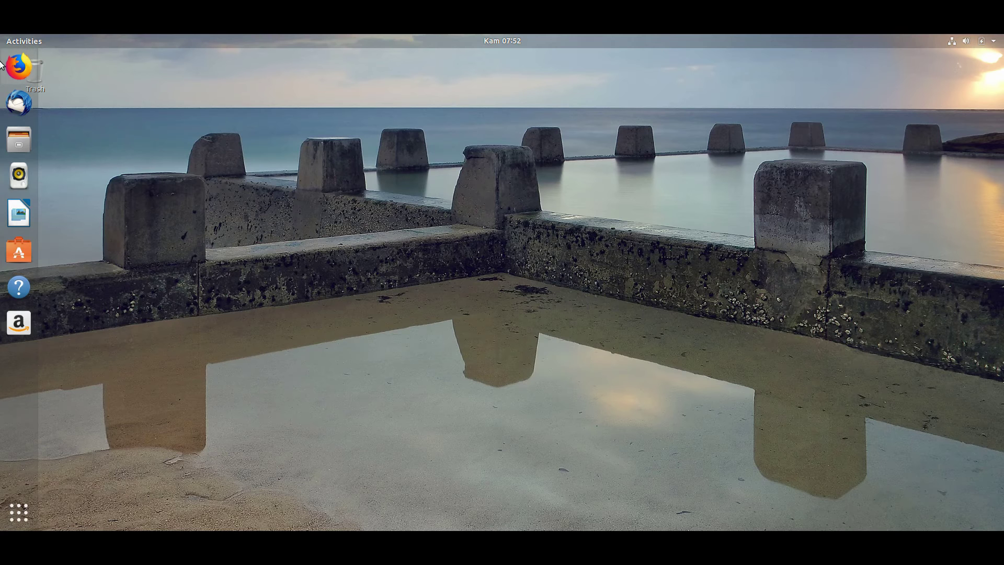
- Open the Files manager, look through Other Locations, Documents, Music, and Videos, and close it
left_click(30, 140)
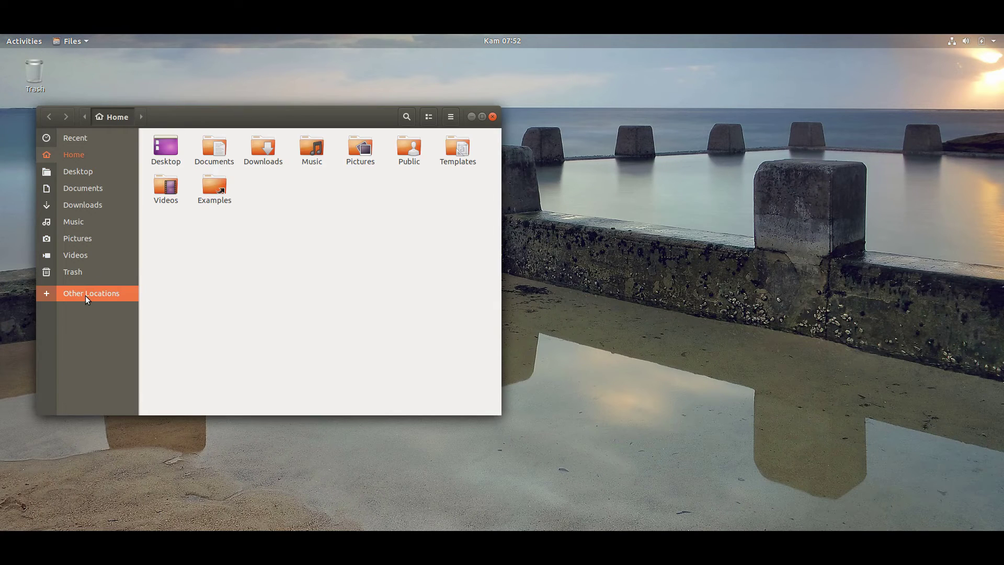
left_click(85, 296)
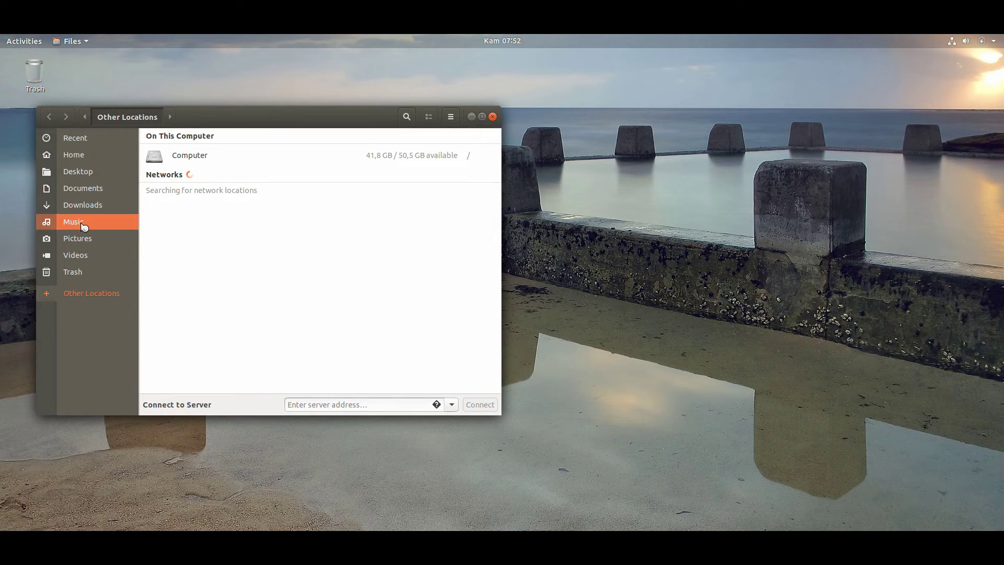
left_click(99, 195)
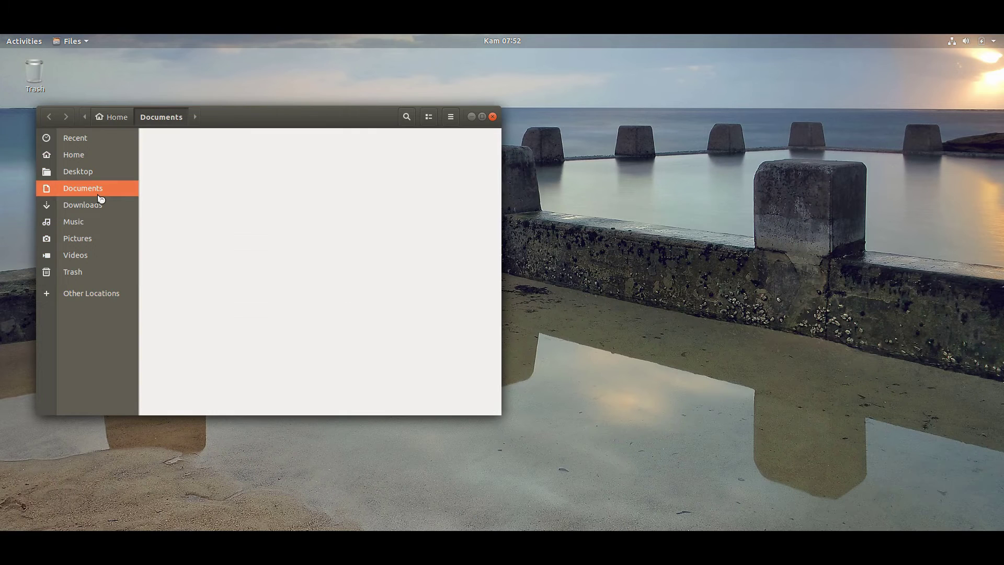
left_click(93, 227)
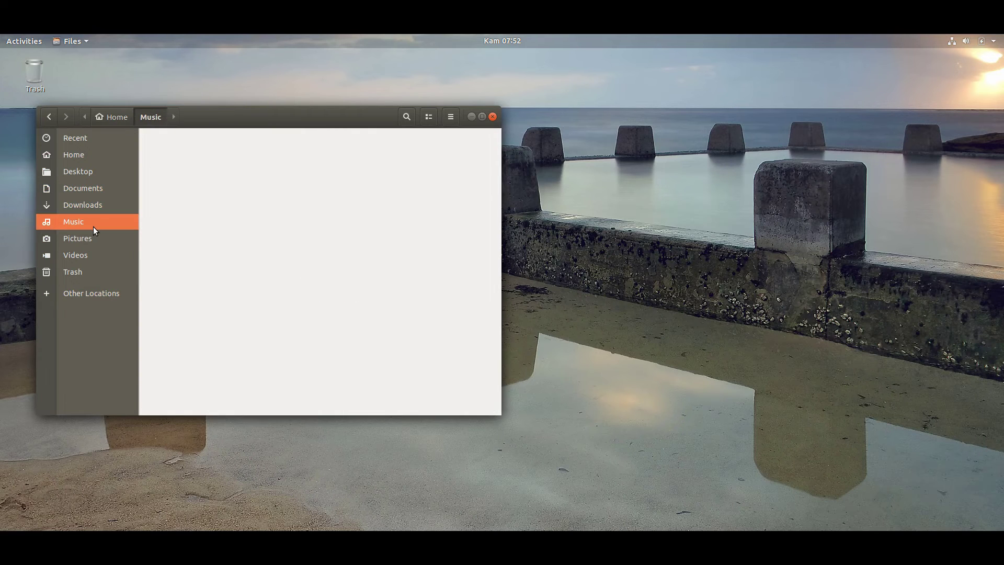
left_click(87, 255)
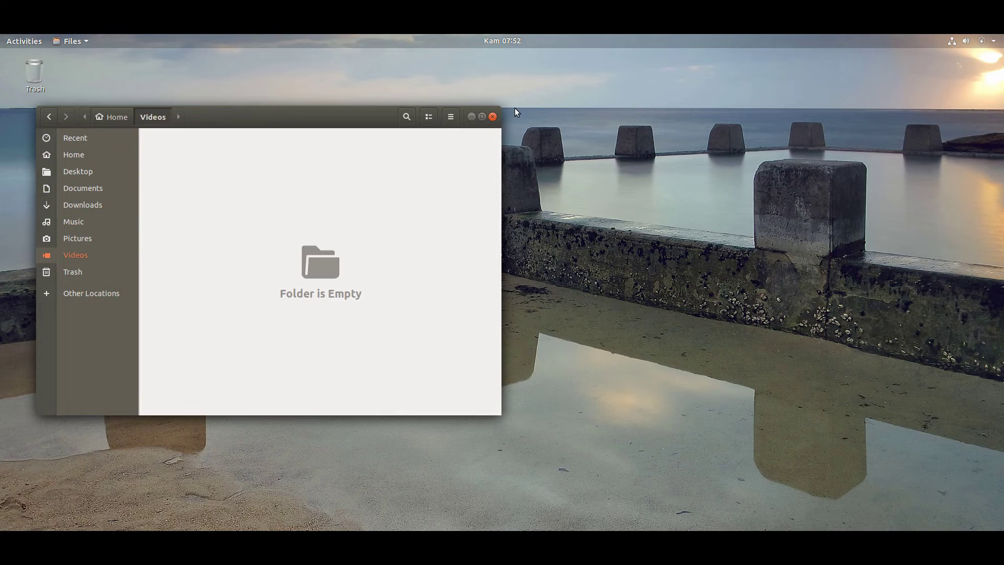
left_click(492, 116)
- Launch Firefox and show the Firefox Privacy Notice tab
left_click(19, 65)
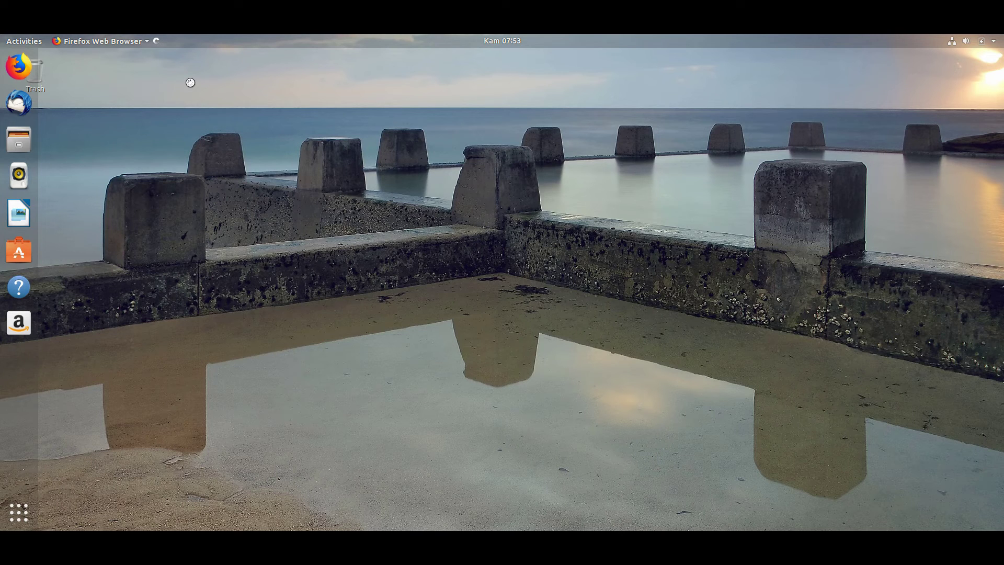
right_click(134, 137)
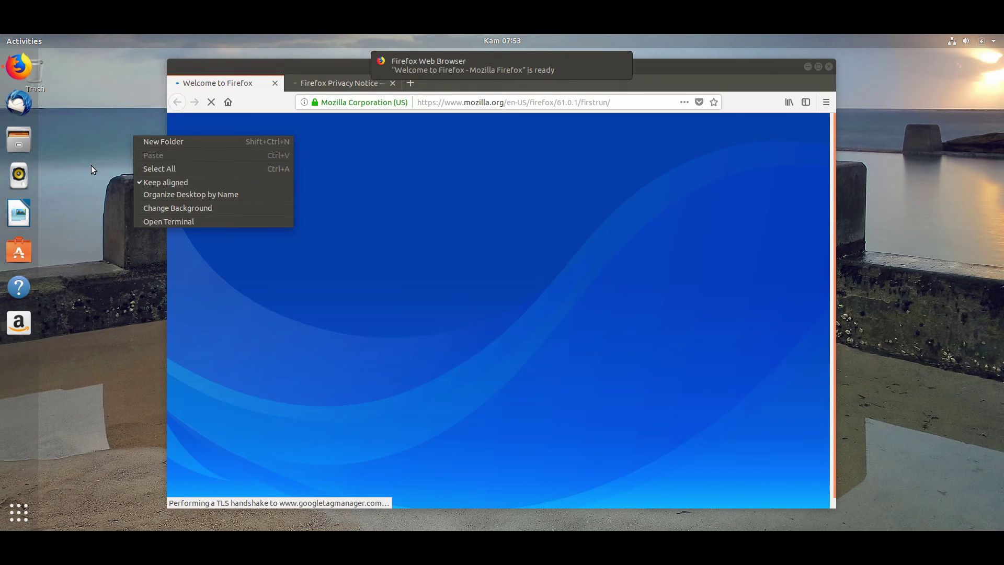
left_click(343, 84)
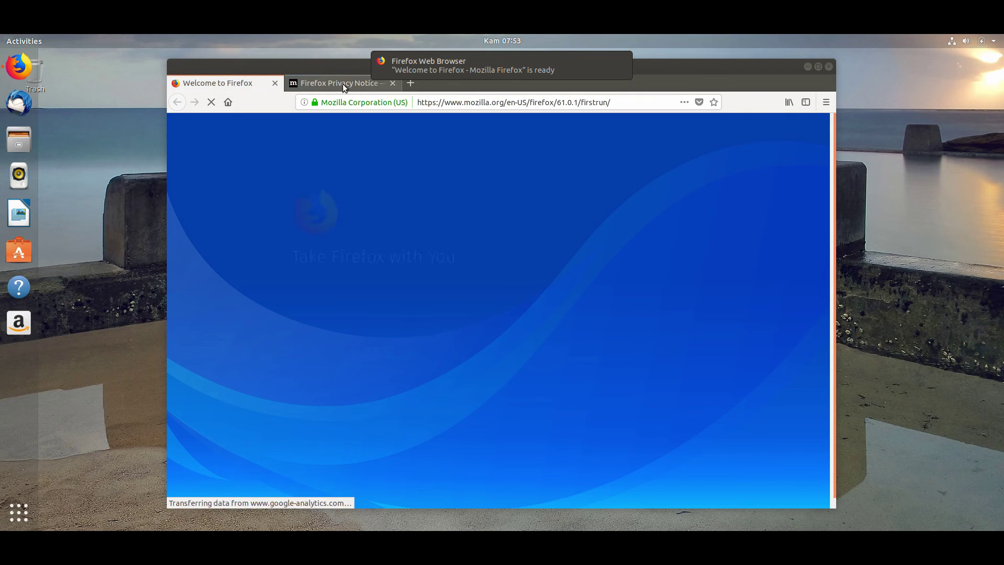
left_click(343, 84)
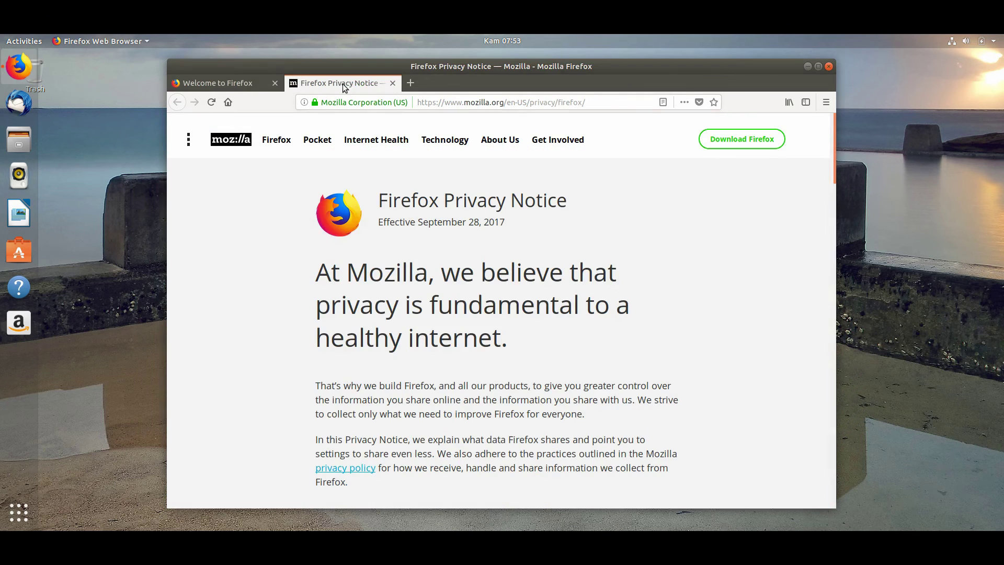
- Load the video creator's YouTube channel address in the Privacy Notice tab and view the Welcome to Firefox tab meanwhile
left_click(470, 98)
type("you")
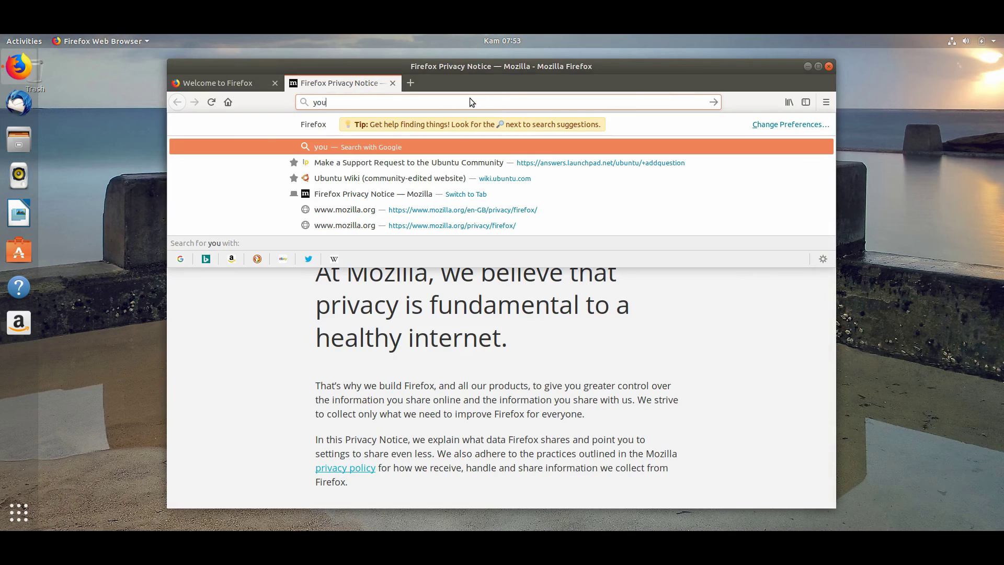
type("tube.com/c")
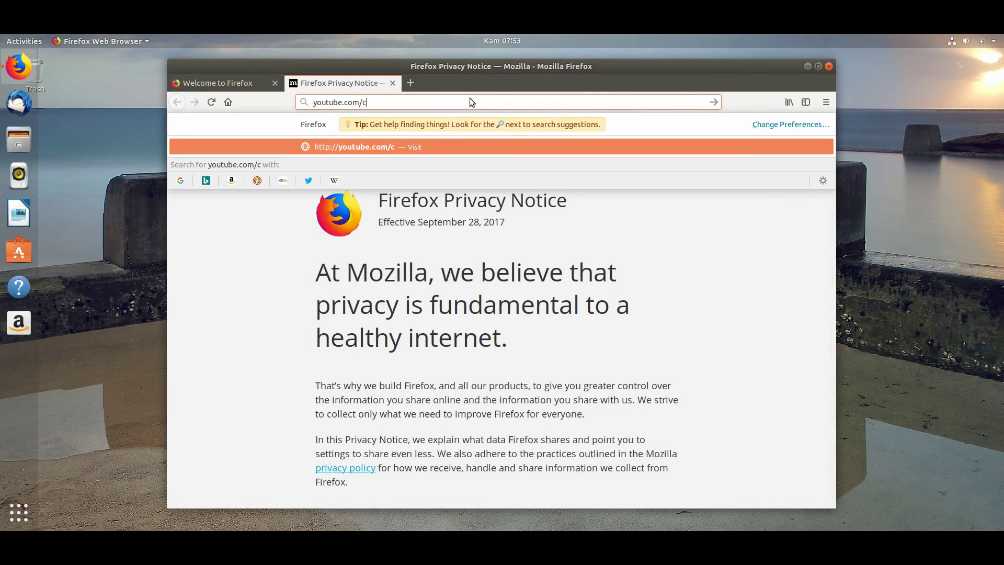
type("/walidumar")
key("Return")
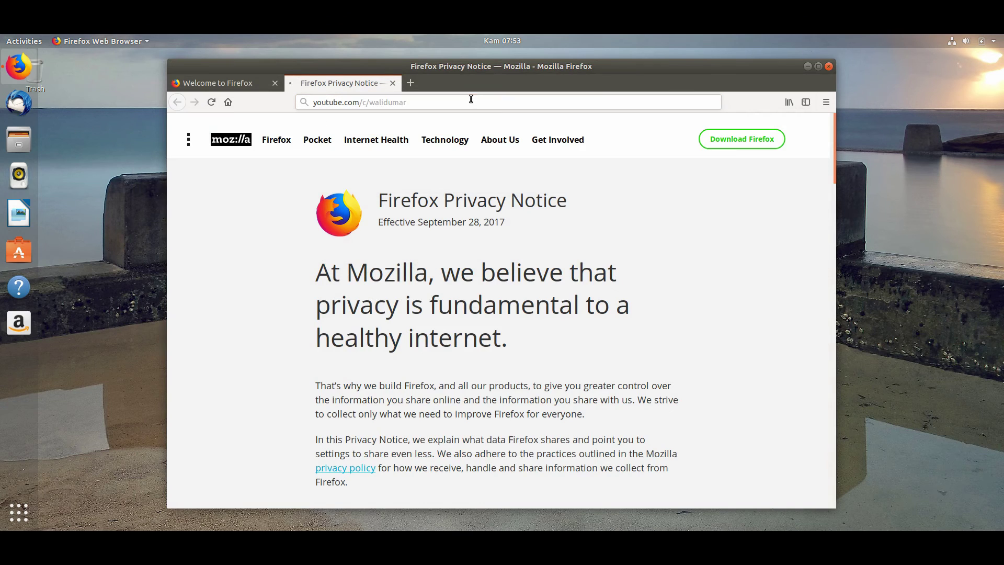
left_click(247, 88)
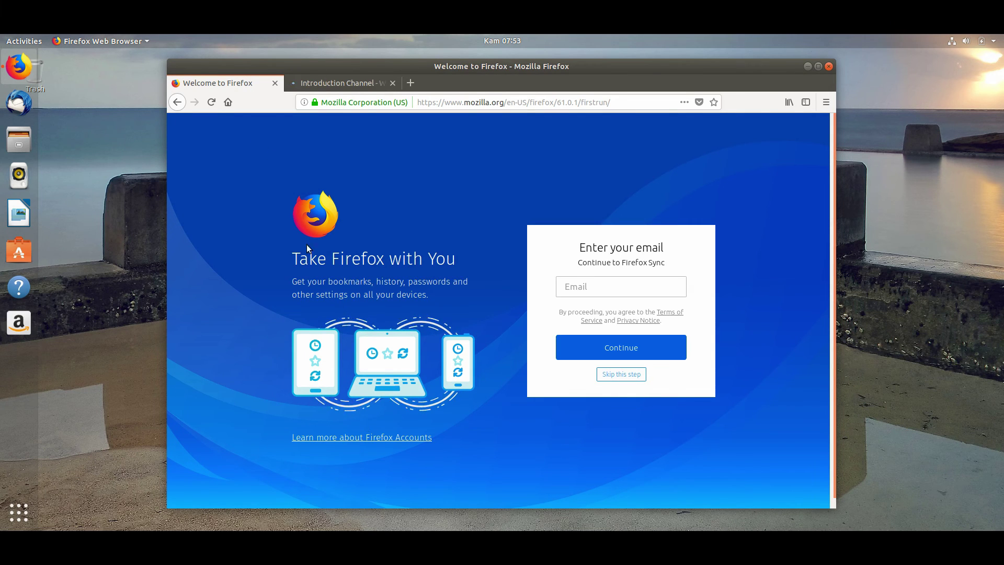
- Return to the YouTube channel tab, mute the introduction video, and try to subscribe to the channel
left_click(328, 78)
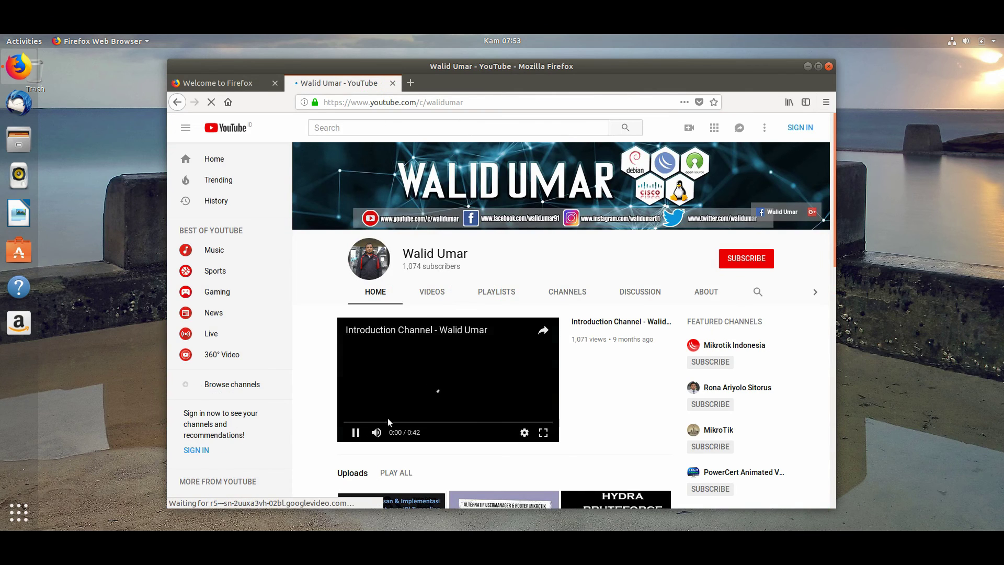
left_click(376, 432)
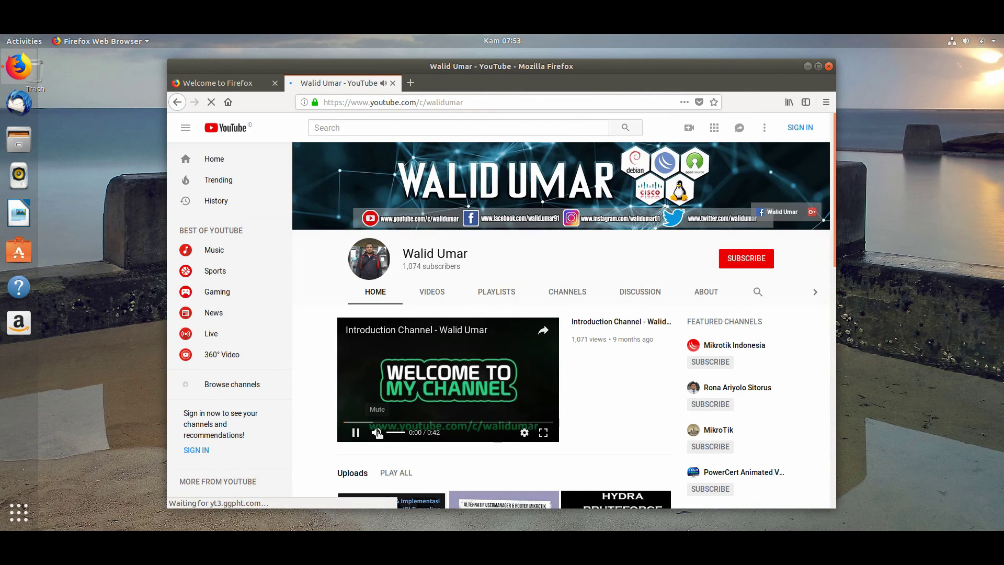
left_click(730, 254)
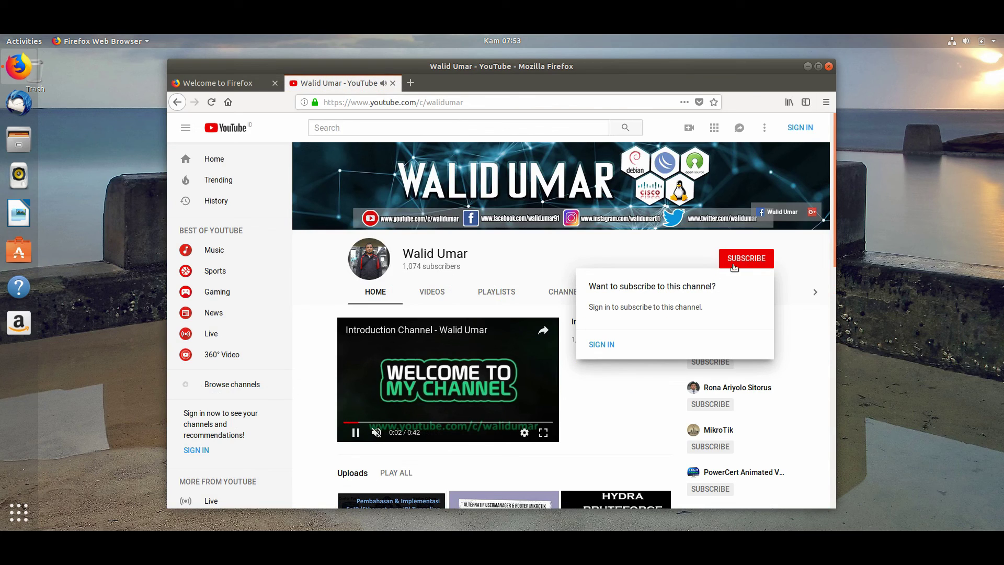